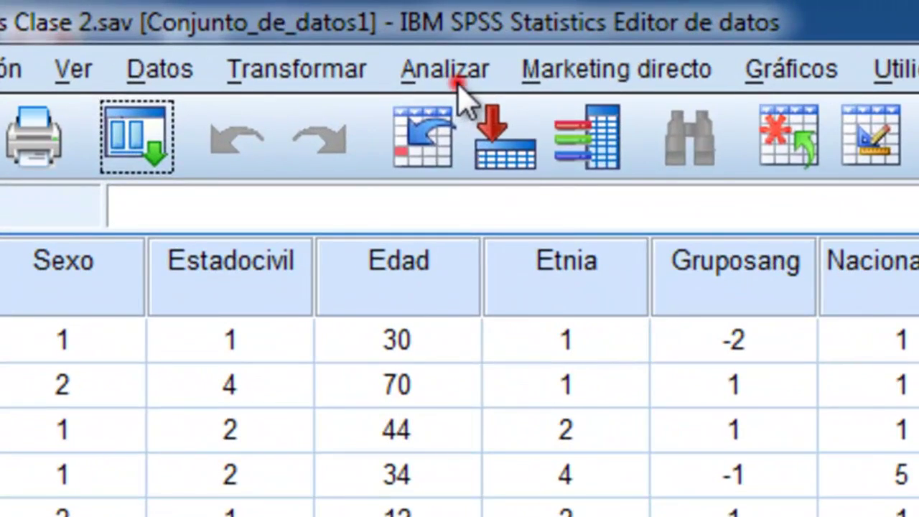
- Create a contingency table with Nacionalidad del entrevistado in the rows and Sexo del entrevistado in the columns
click(225, 26)
mouse_move(600, 166)
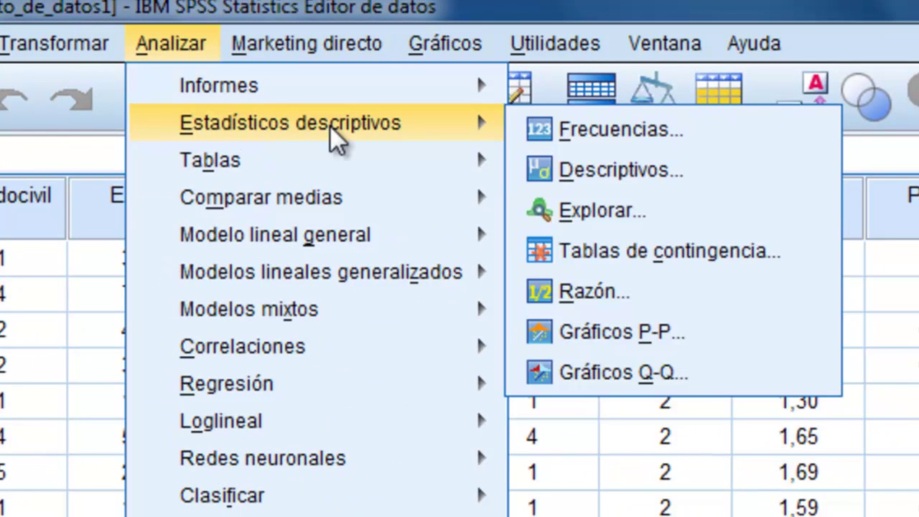
click(659, 260)
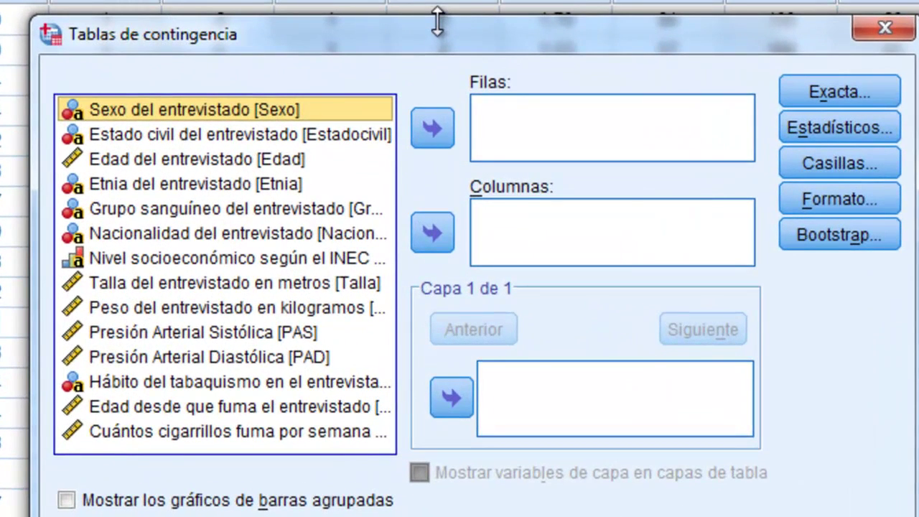
click(271, 242)
click(435, 126)
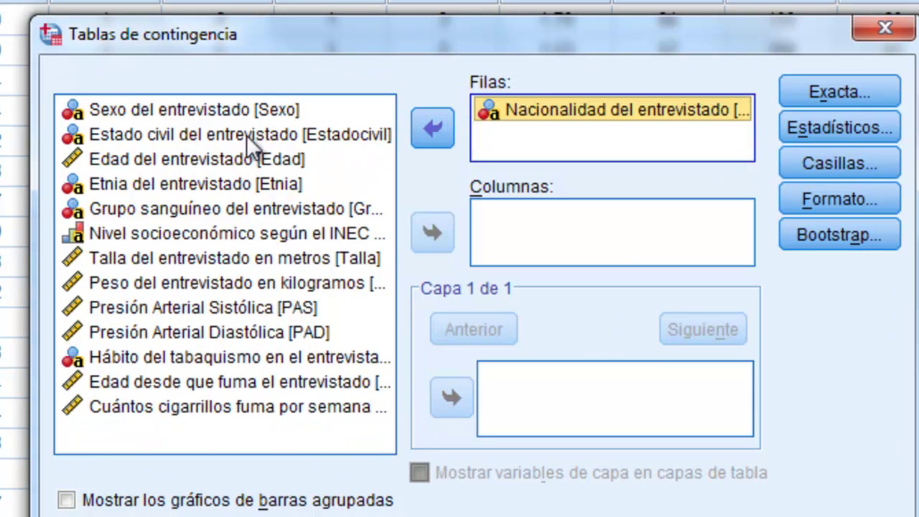
click(218, 107)
click(436, 231)
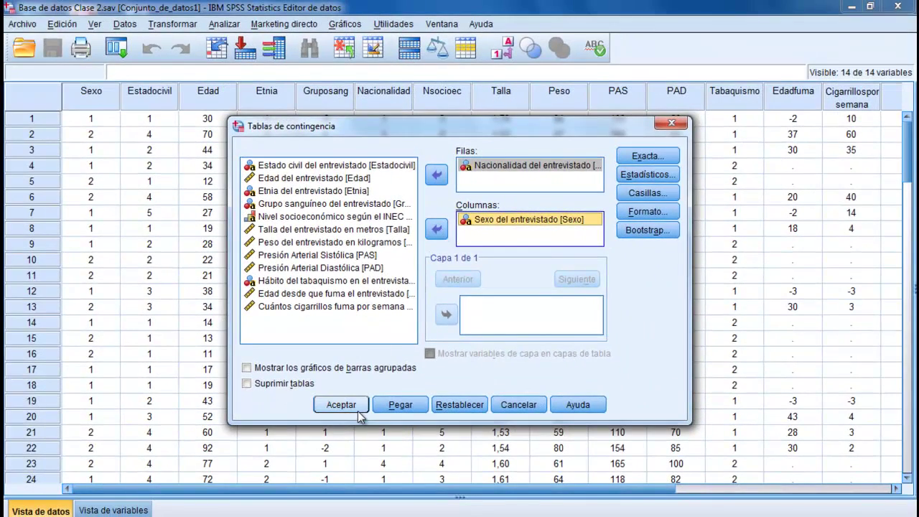
click(355, 407)
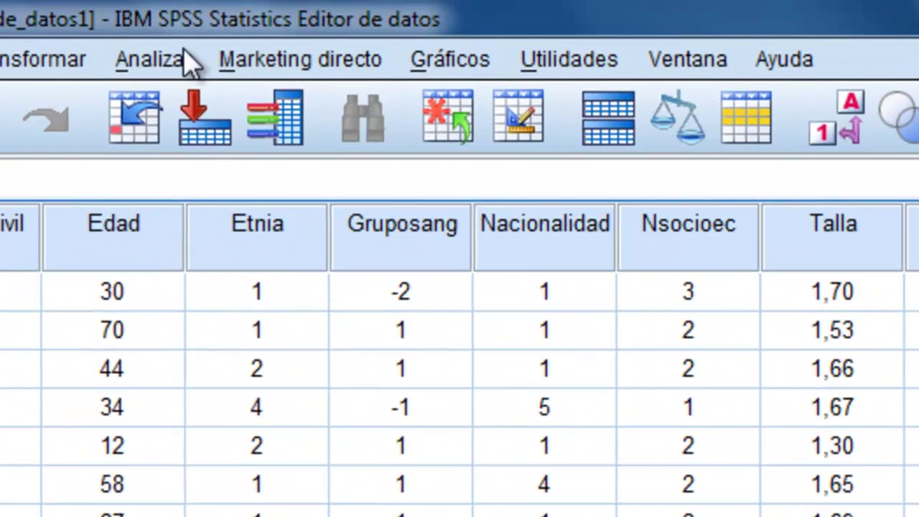
- Rerun the Nacionalidad by Sexo contingency table with row percentages in the cells, and return to the data editor
click(162, 62)
mouse_move(174, 135)
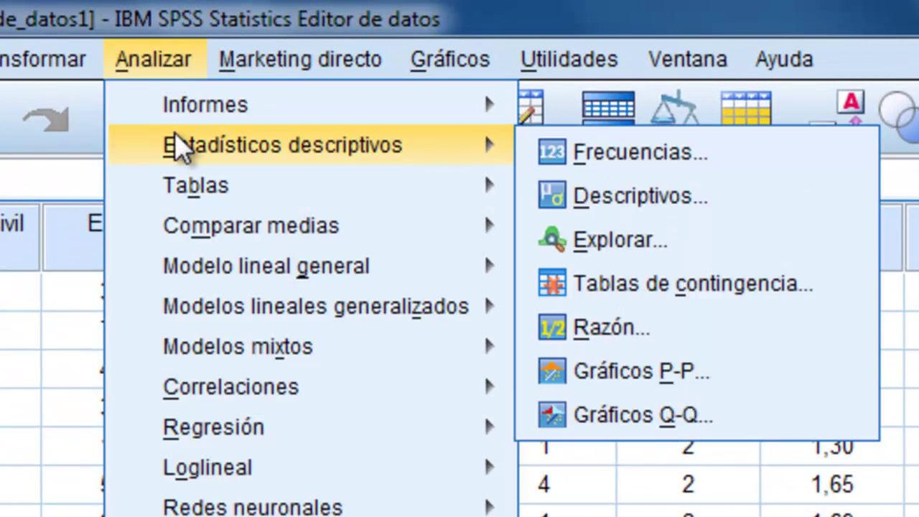
click(677, 283)
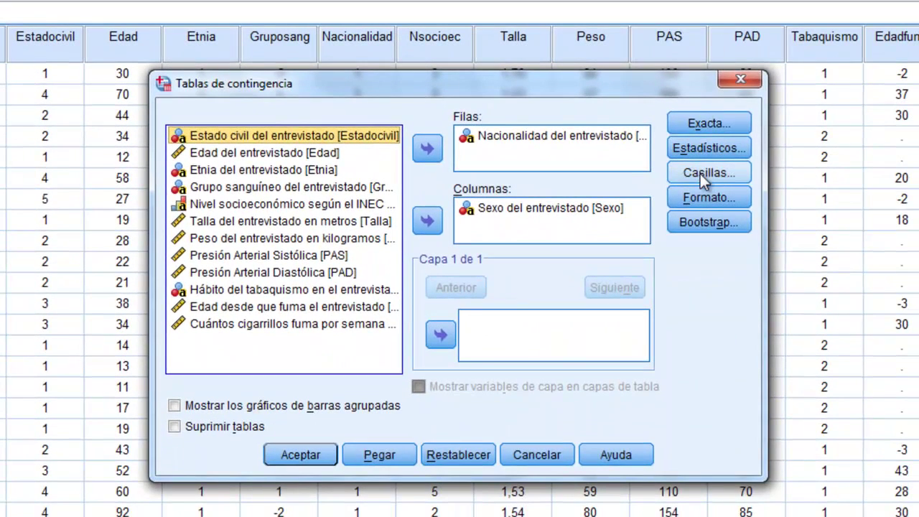
click(700, 174)
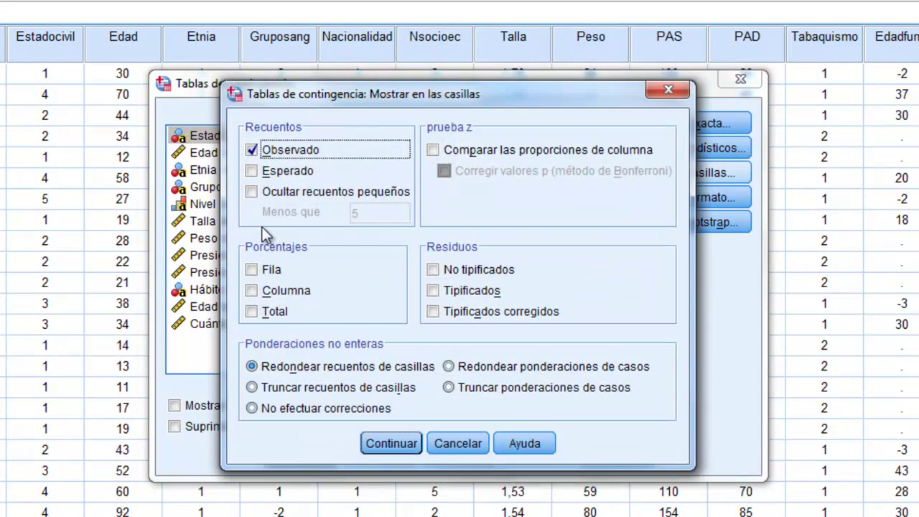
click(252, 269)
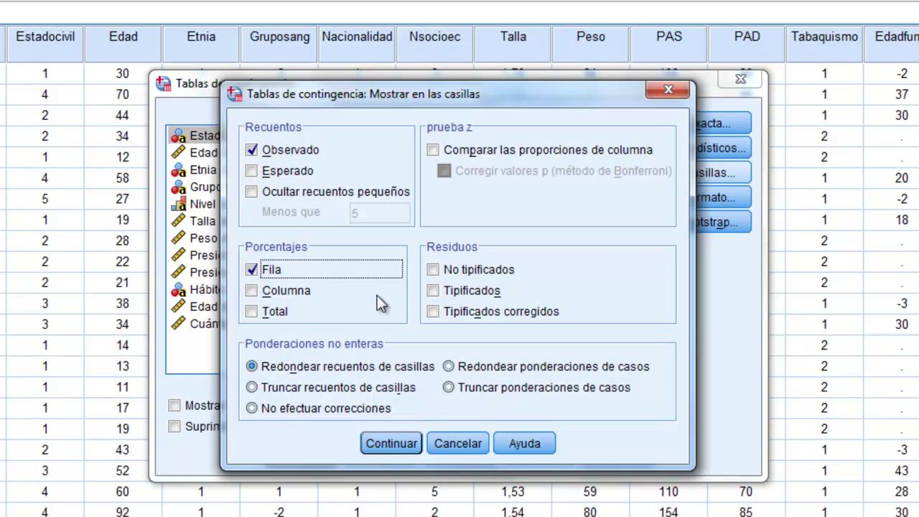
click(387, 450)
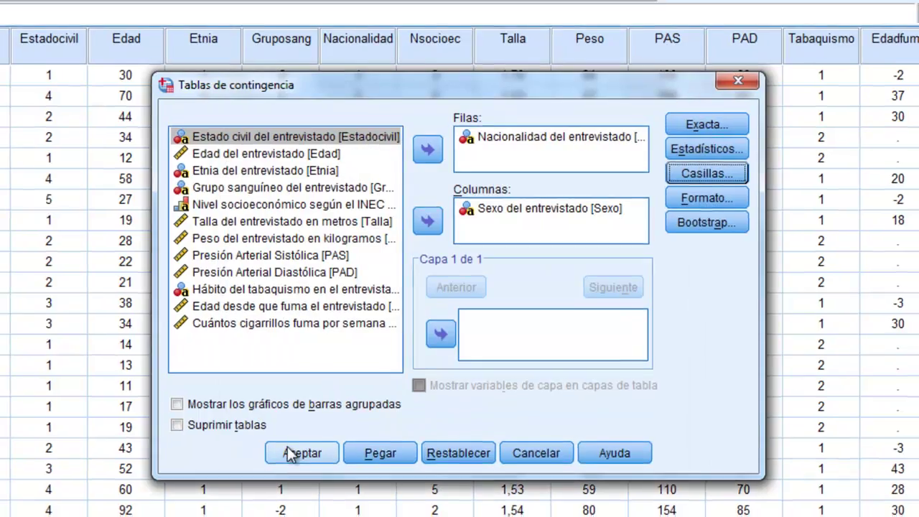
click(287, 454)
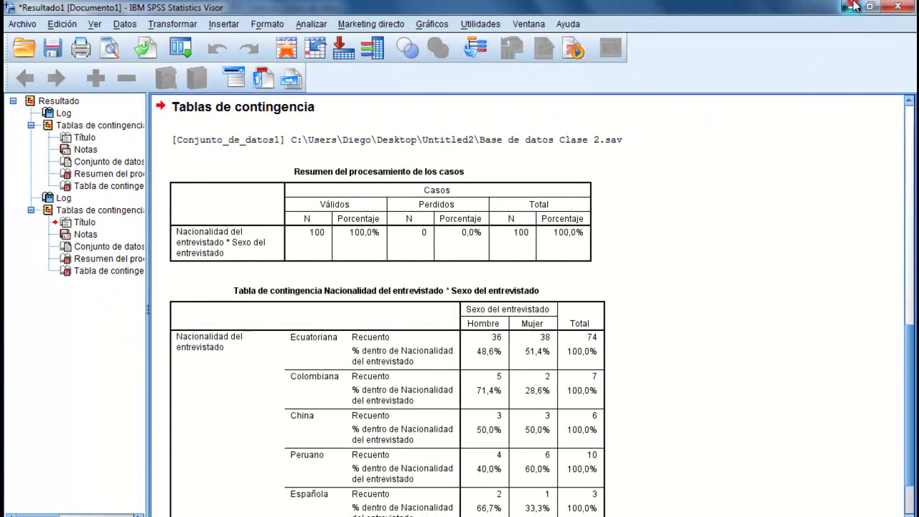
click(853, 7)
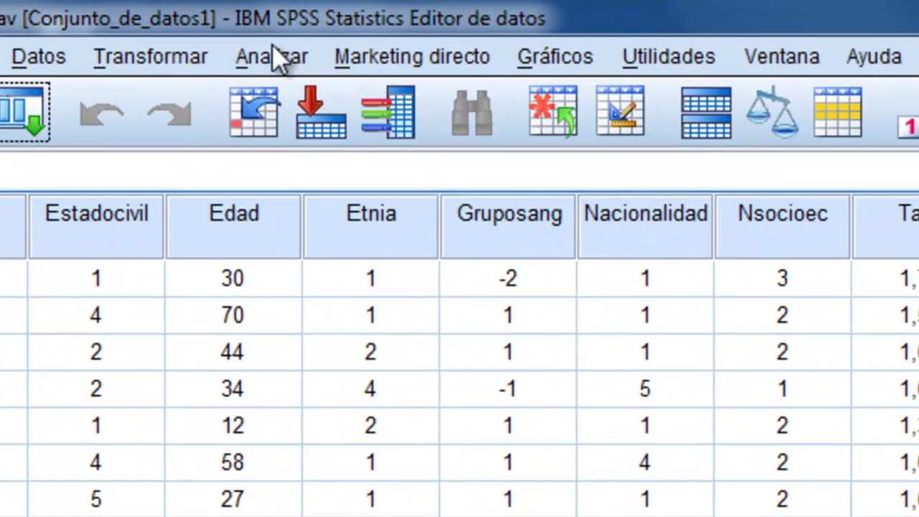
- Start a custom table and choose to define the variable properties first
click(273, 47)
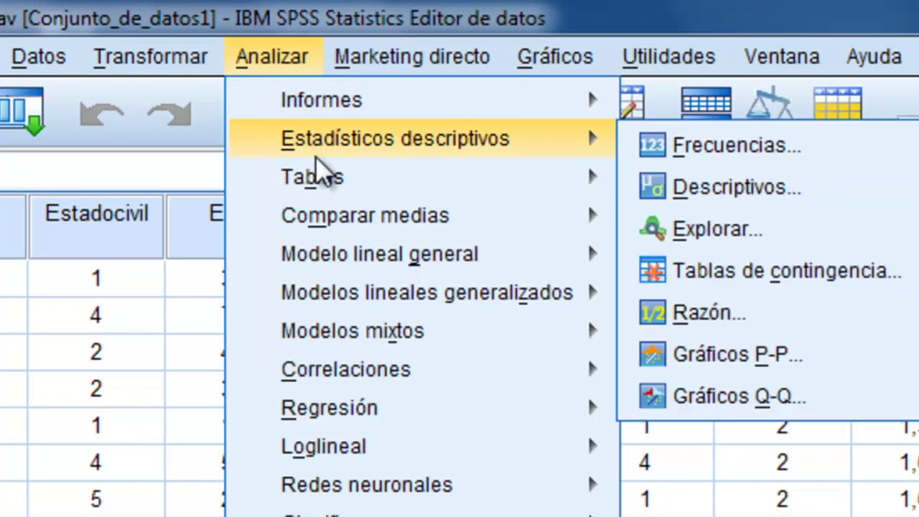
mouse_move(325, 190)
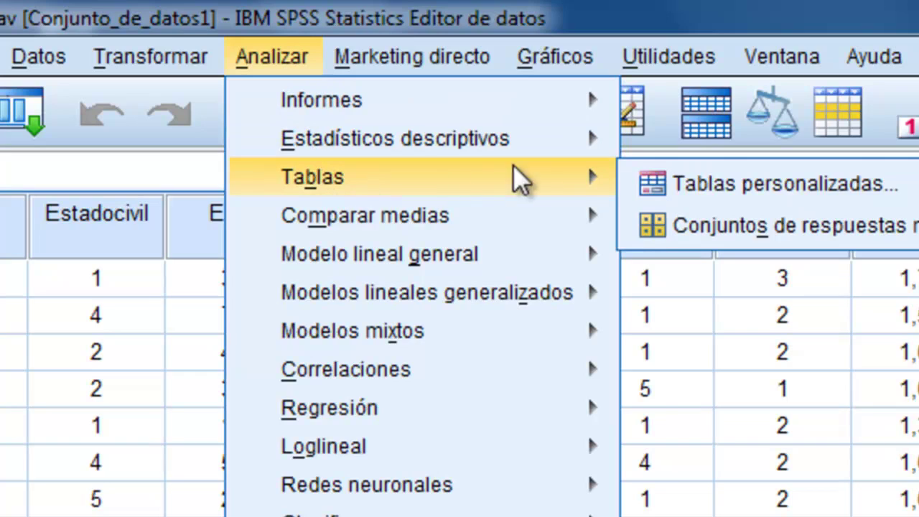
click(702, 185)
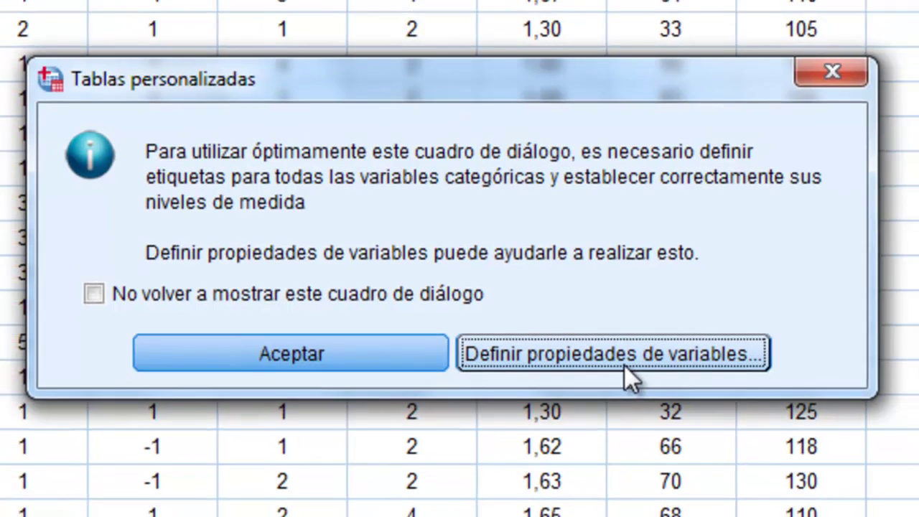
click(630, 362)
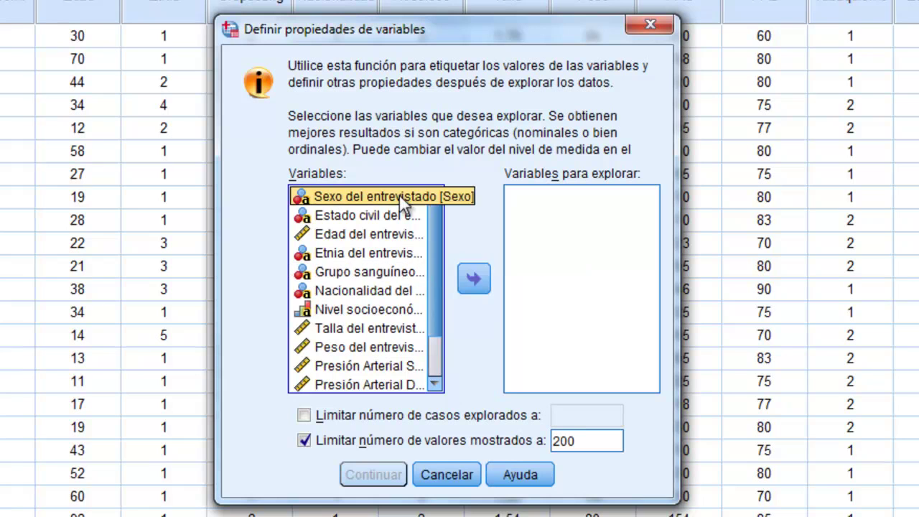
- Add Sexo, Estado civil, Etnia and Edad to the variables to explore
click(470, 281)
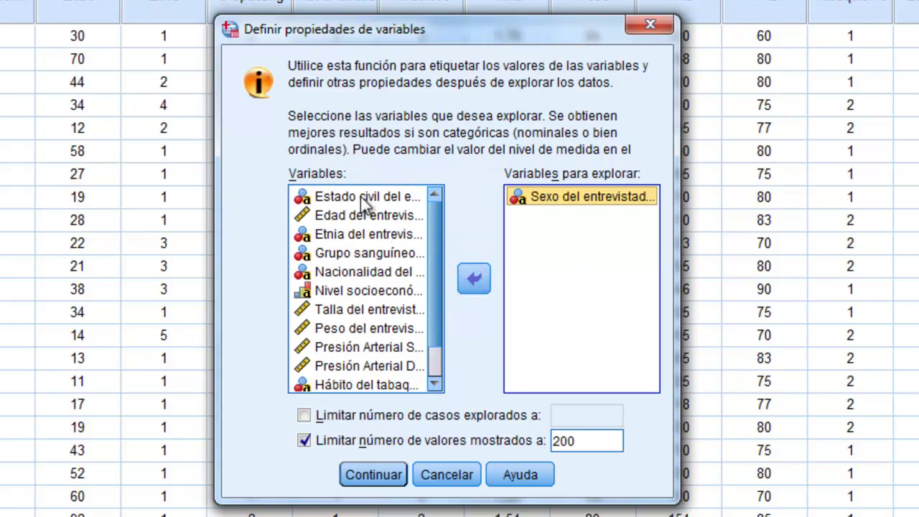
click(352, 196)
click(474, 277)
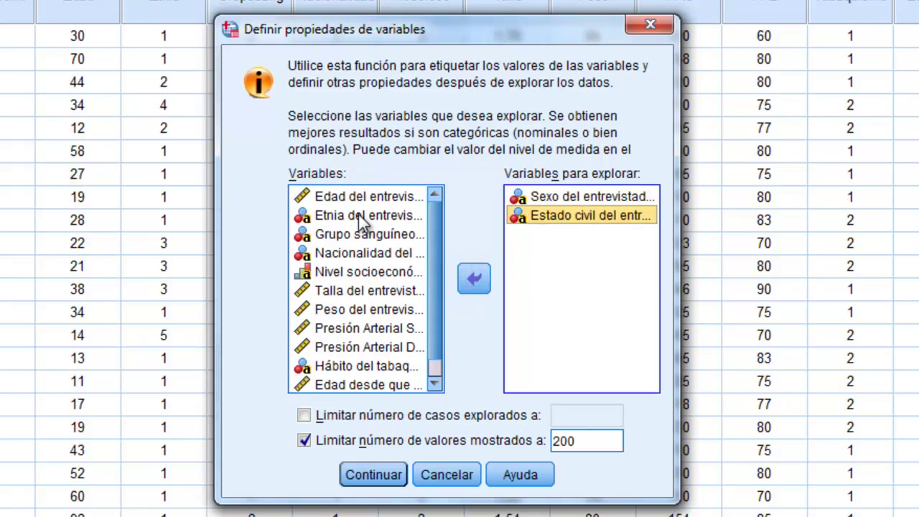
click(364, 215)
click(473, 277)
click(362, 197)
click(476, 276)
- Add Peso, Nivel socioeconómico, Presión Arterial Sistólica and Presión Arterial Diastólica to the variables to explore
click(387, 270)
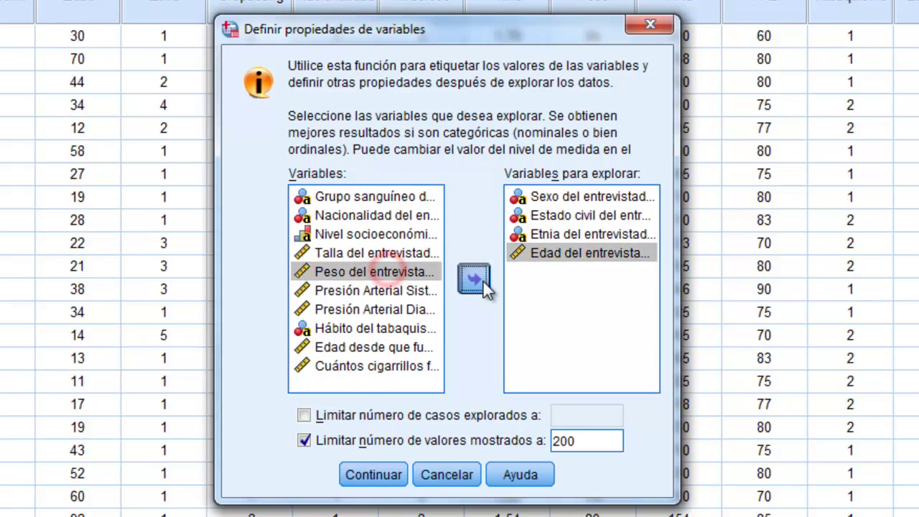
click(479, 278)
click(363, 231)
click(463, 280)
click(373, 253)
click(474, 277)
click(367, 253)
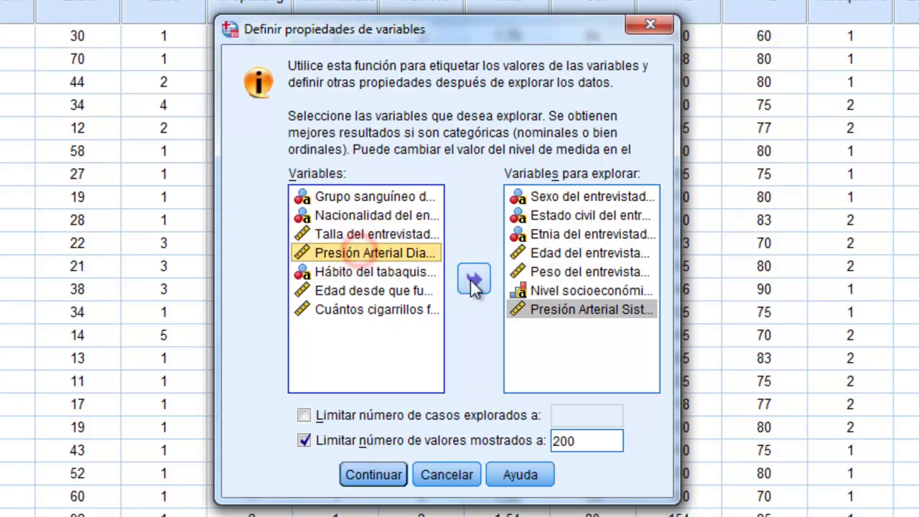
click(470, 278)
- Add Talla, cigarettes per week and Edad desde que fuma to the variables to explore, and run the exploration
click(388, 234)
click(468, 280)
click(412, 272)
click(470, 280)
click(388, 251)
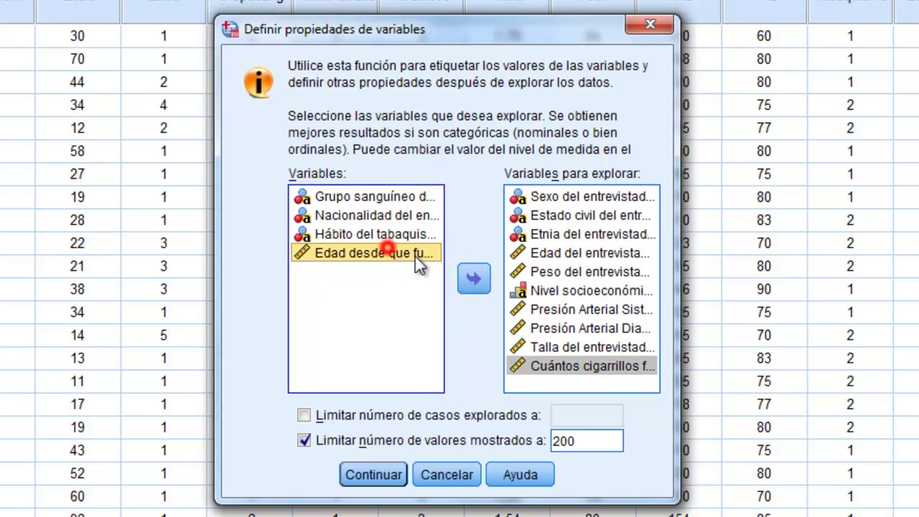
click(473, 279)
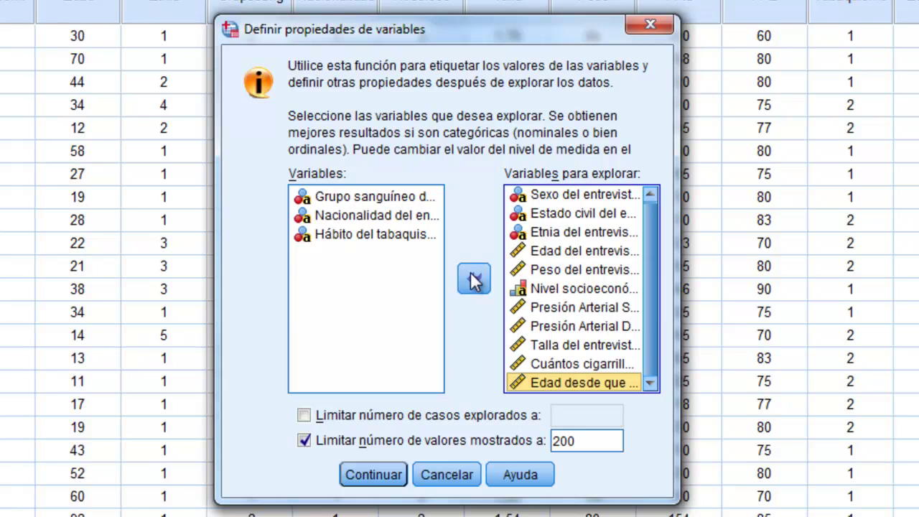
click(394, 474)
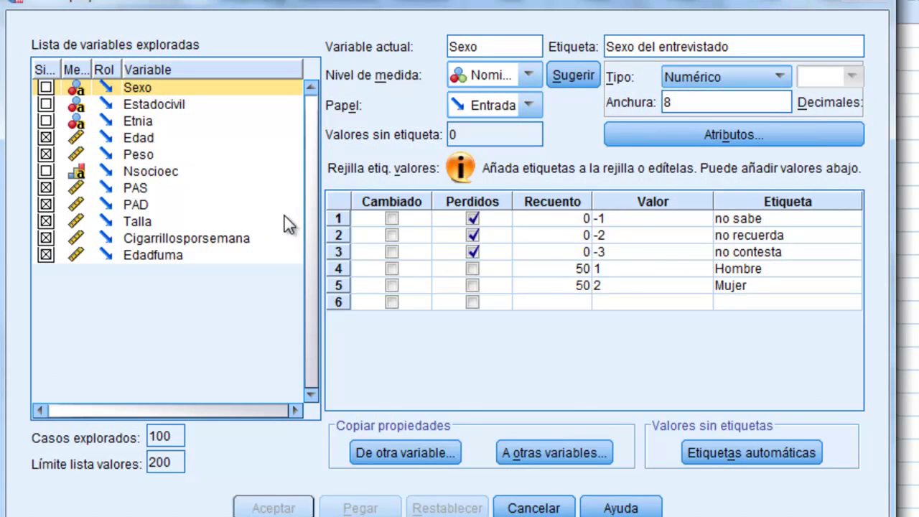
- Widen the Sin etiqueta column and generate automatic labels for the unlabelled values of Edad
click(280, 137)
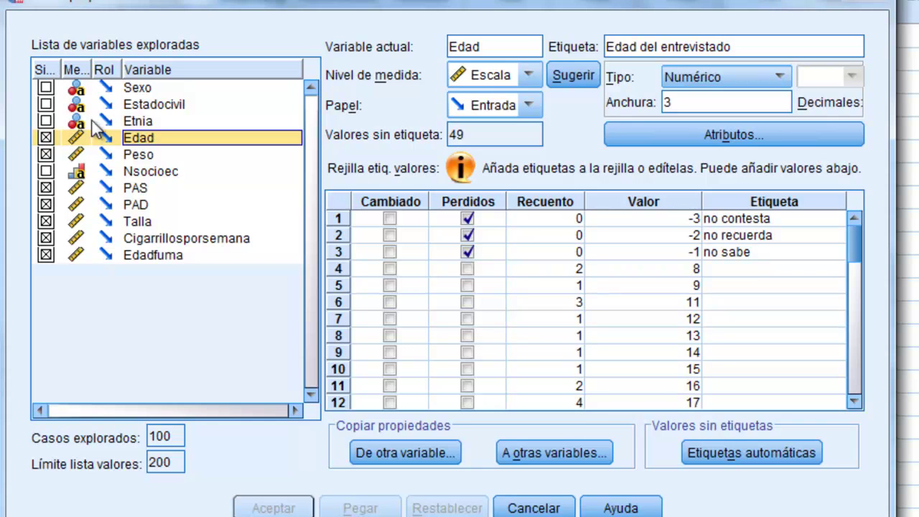
drag(60, 70, 140, 71)
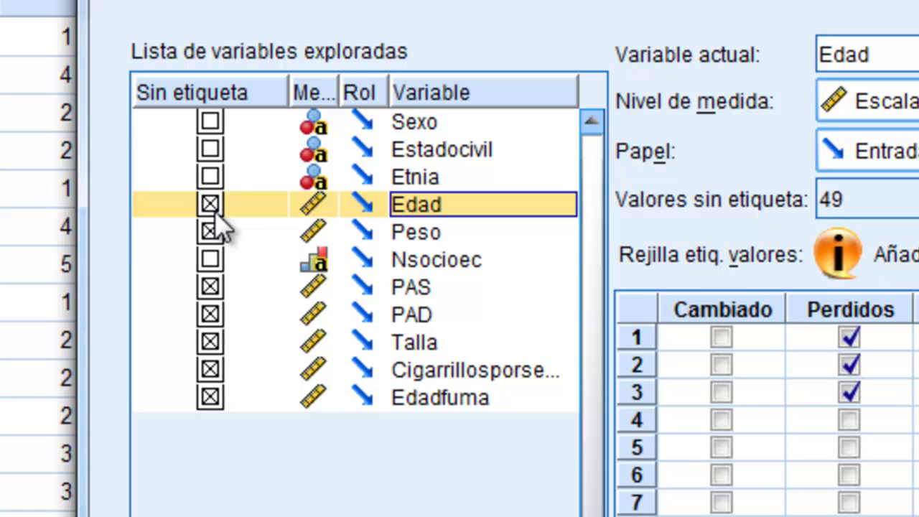
click(446, 206)
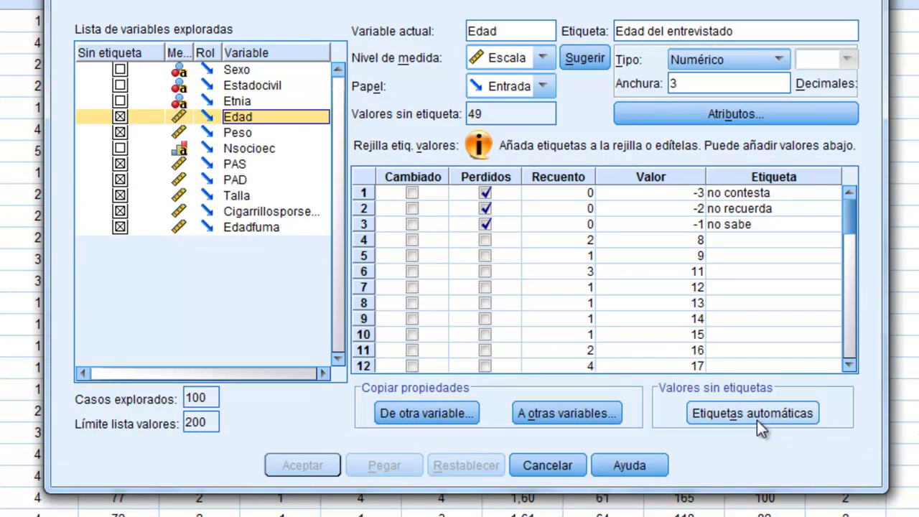
click(756, 414)
- Generate automatic labels for the unlabelled values of Peso and PAS
click(235, 133)
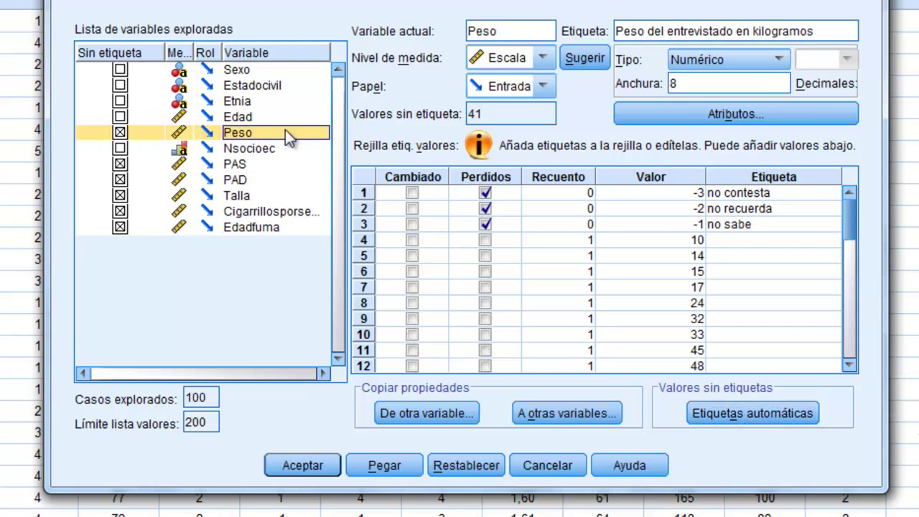
click(750, 409)
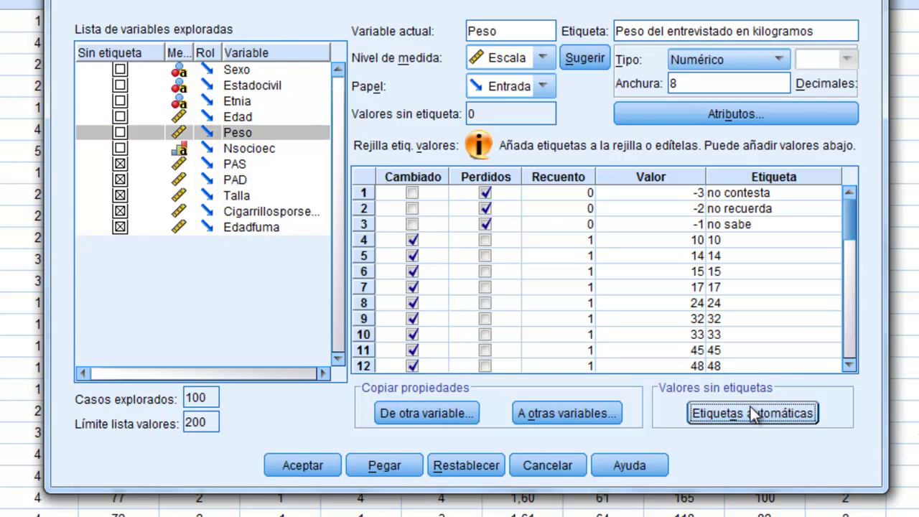
click(241, 163)
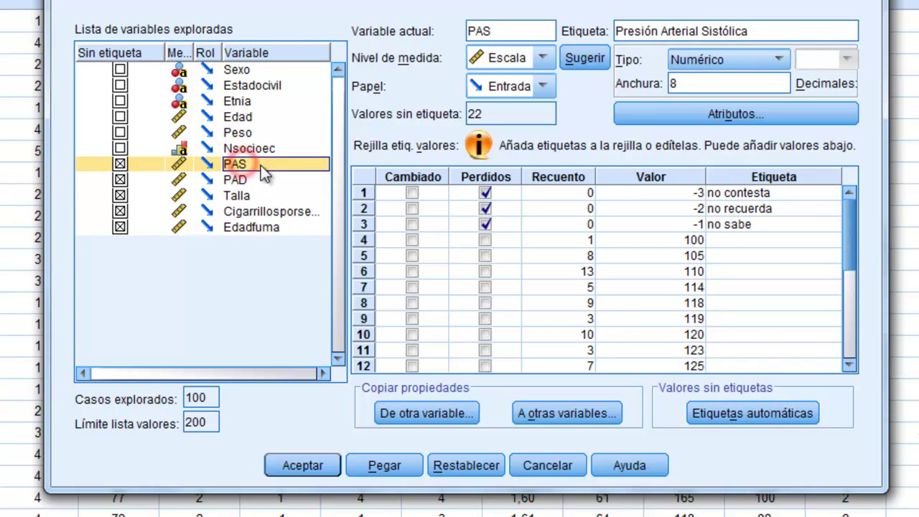
click(729, 414)
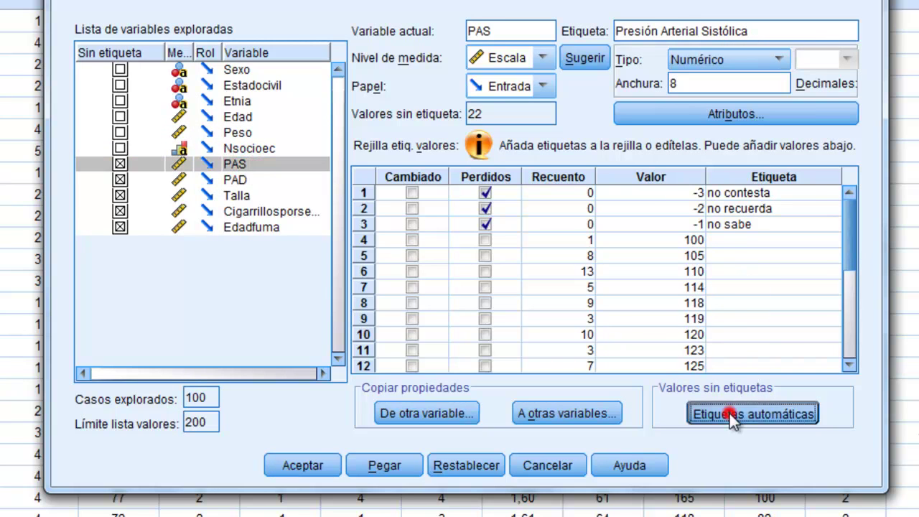
- Generate automatic labels for the unlabelled values of PAD and Talla
click(241, 180)
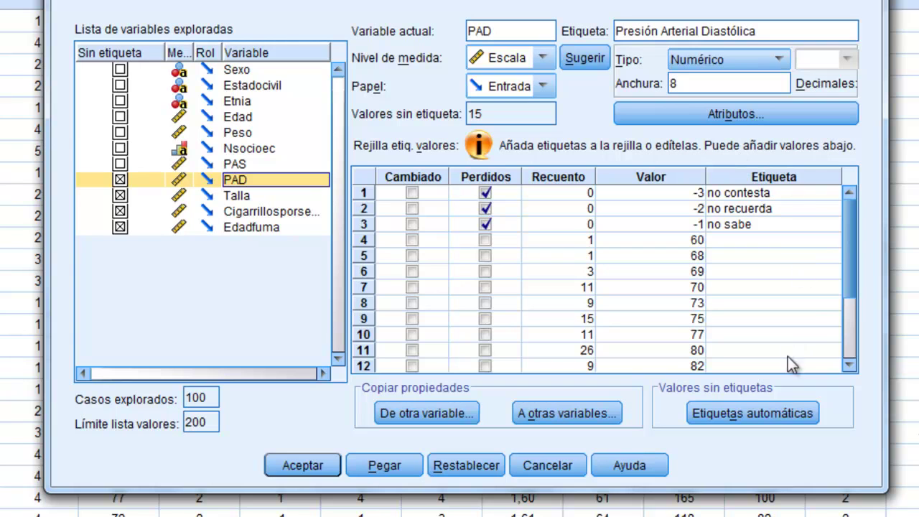
click(762, 419)
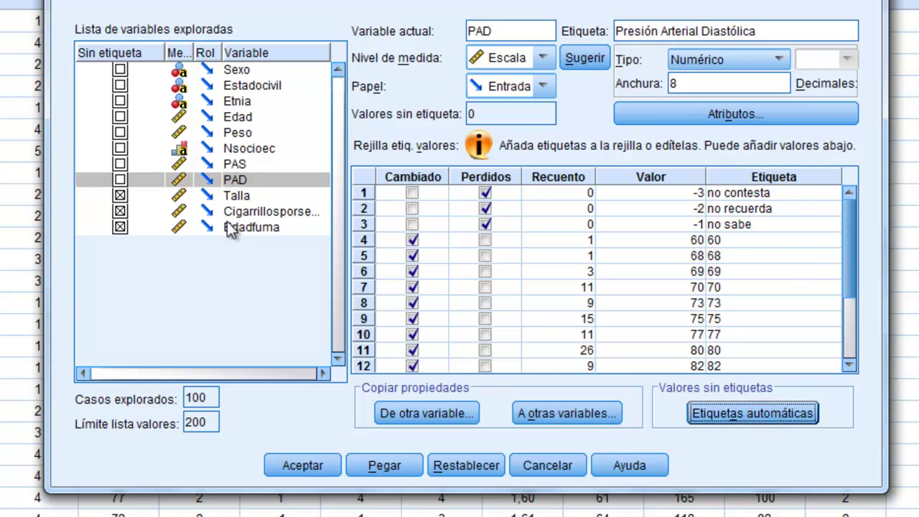
click(238, 195)
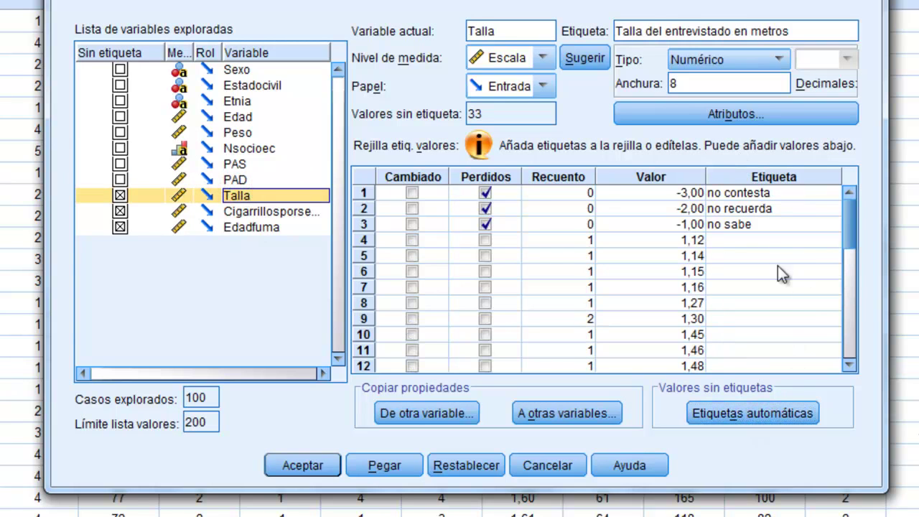
click(784, 409)
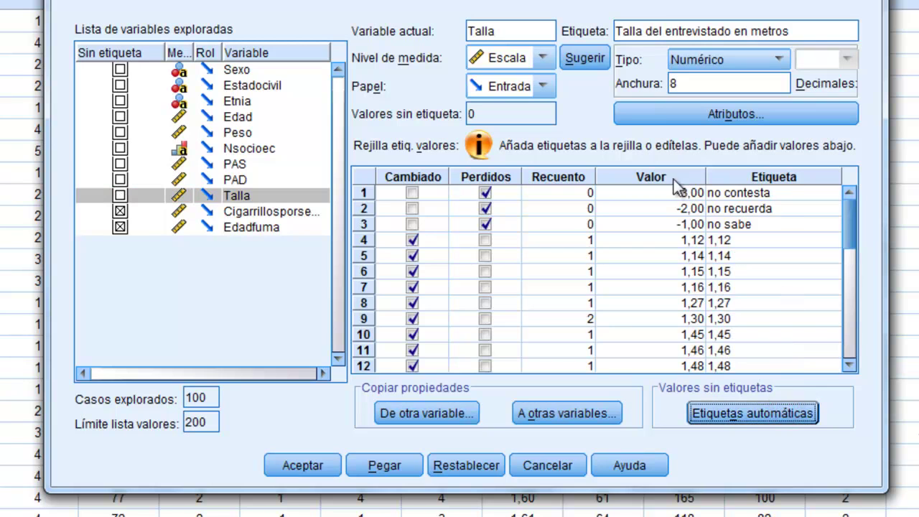
- Generate automatic labels for the unlabelled values of the cigarettes-per-week variable and Edadfuma, and apply the variable property changes
click(257, 211)
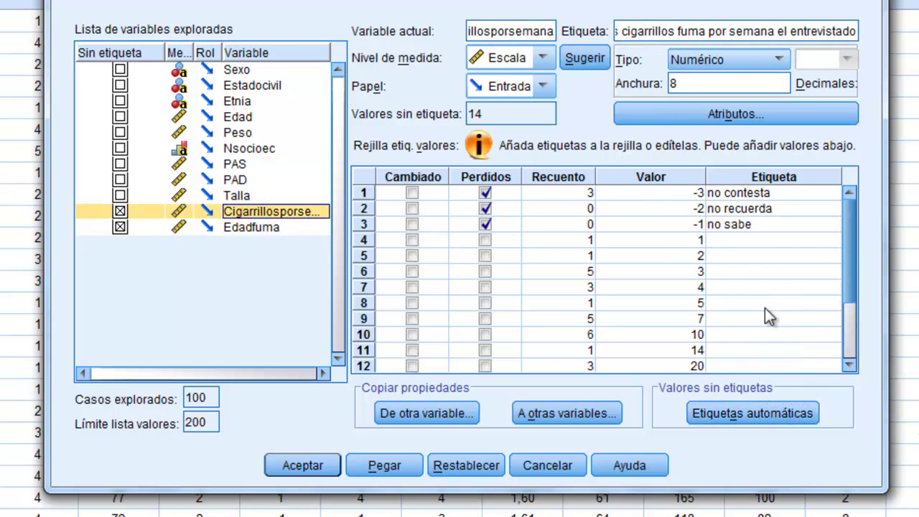
click(755, 421)
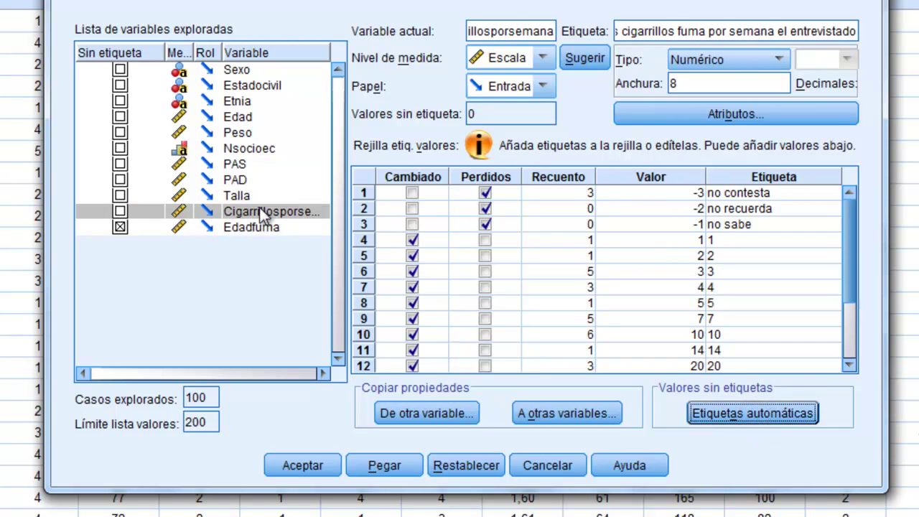
click(260, 228)
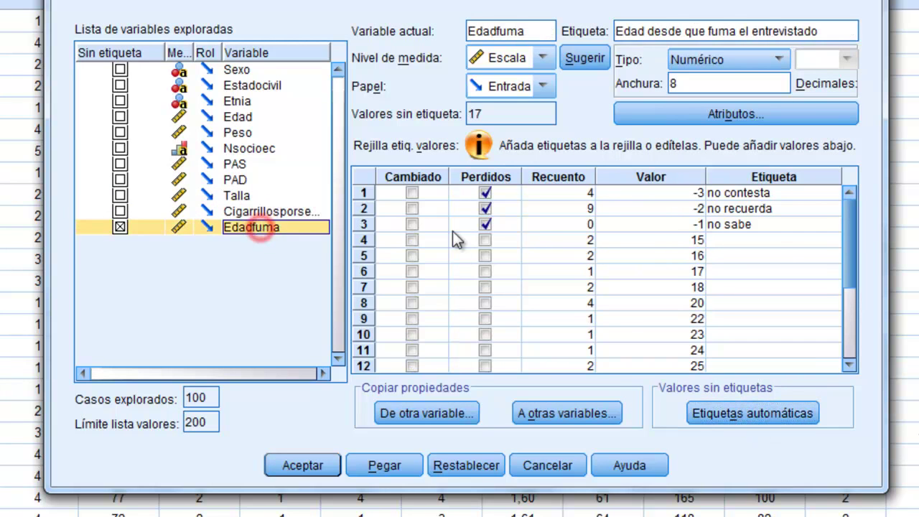
click(786, 414)
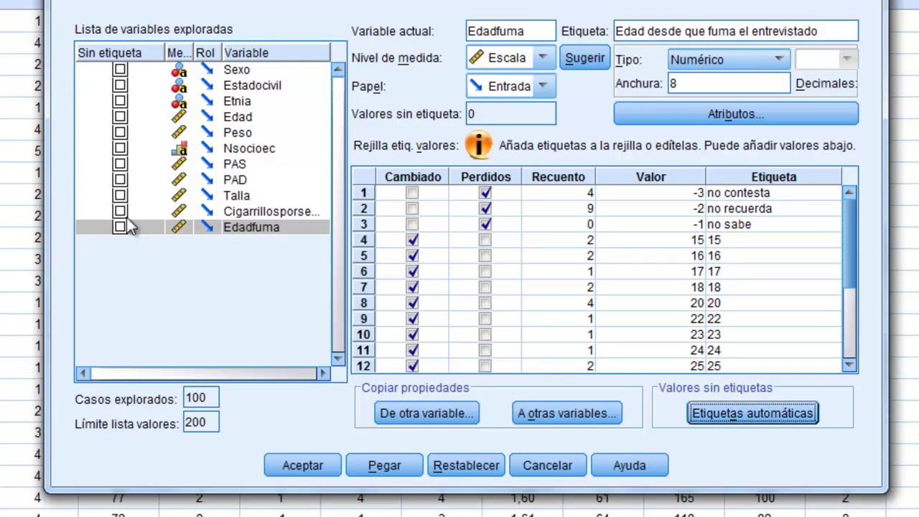
click(303, 464)
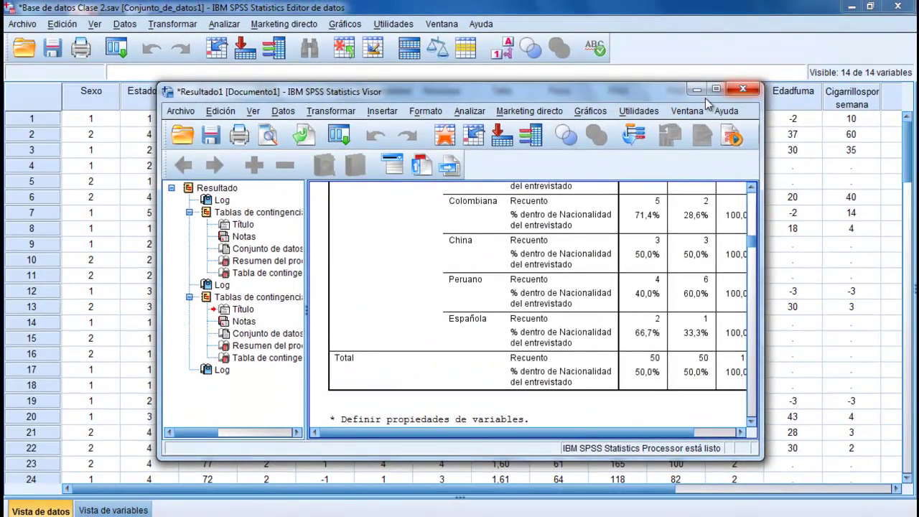
- Minimize the results viewer and open the custom tables builder, accepting the notice about defining labels and measurement levels
click(695, 87)
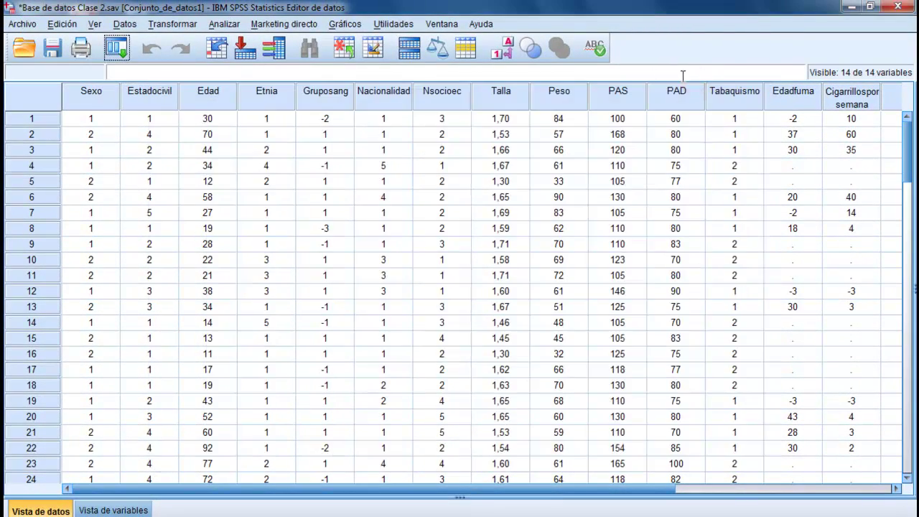
click(225, 23)
mouse_move(338, 76)
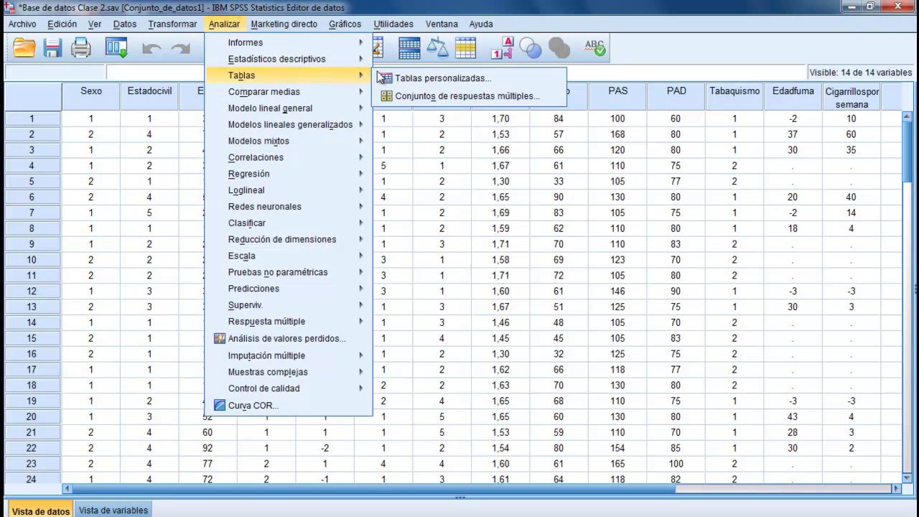
click(424, 77)
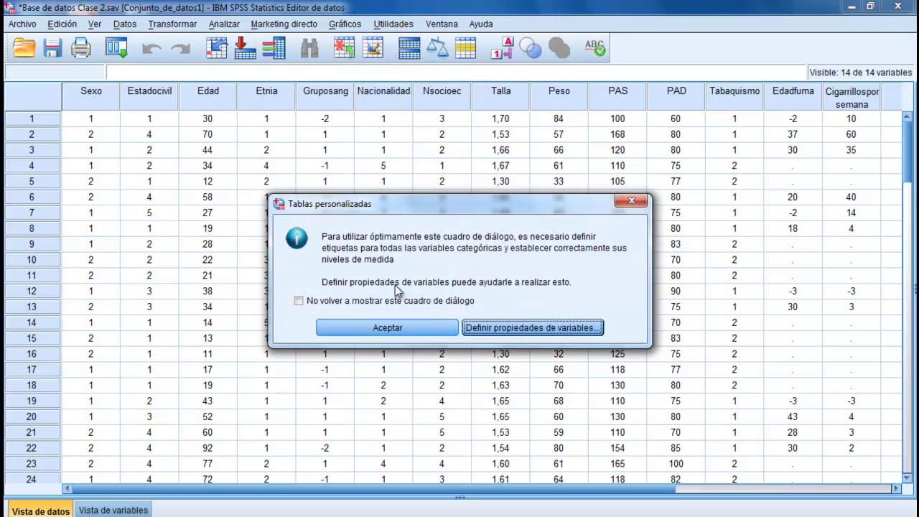
click(422, 332)
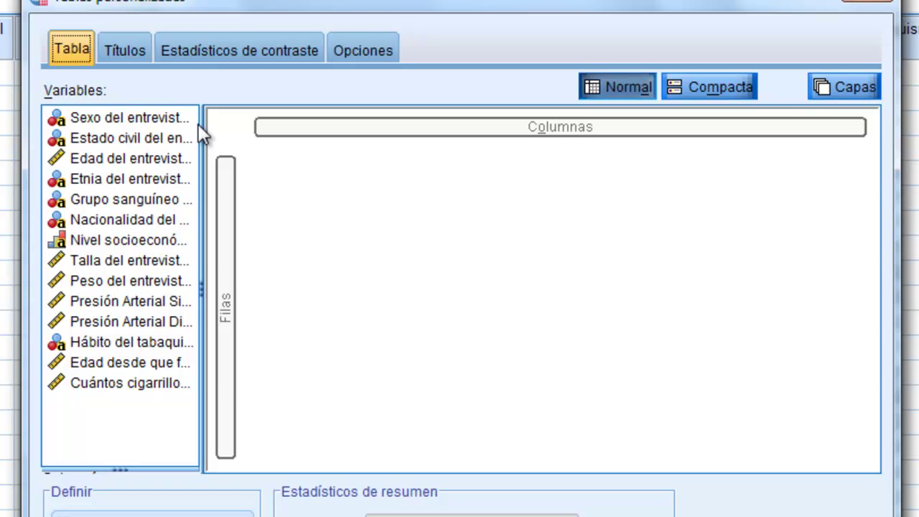
- Place Sexo del entrevistado in the table columns and Nacionalidad del entrevistado in the rows
click(143, 122)
drag(141, 116, 479, 128)
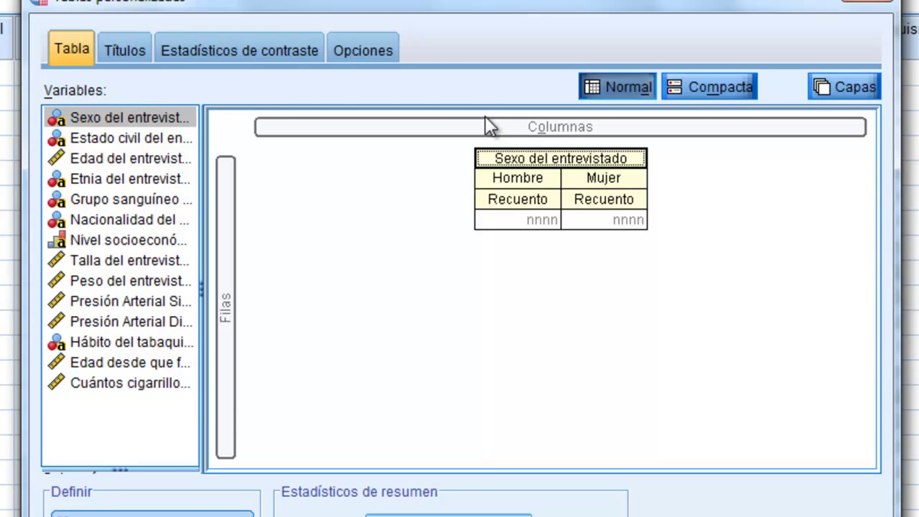
drag(164, 223, 219, 228)
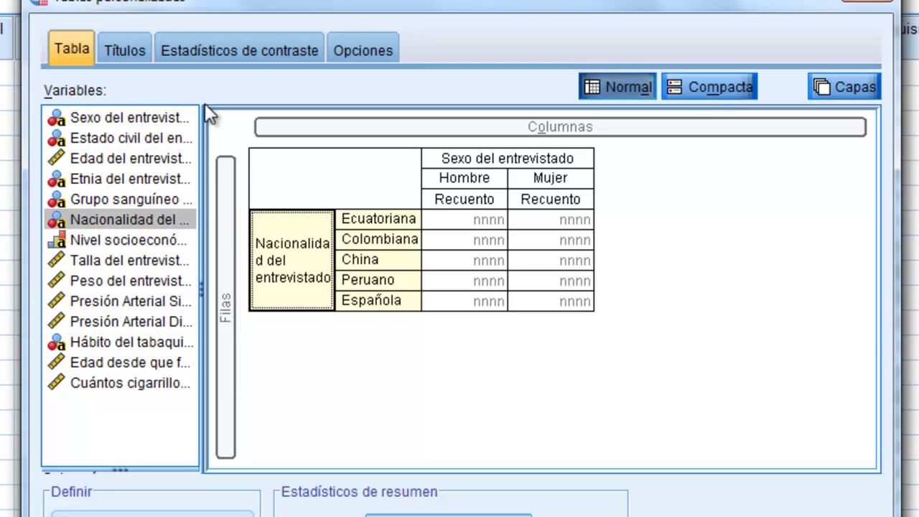
- Add Estado civil to the columns as the outer level, with Sexo nested beneath it
drag(140, 137, 158, 139)
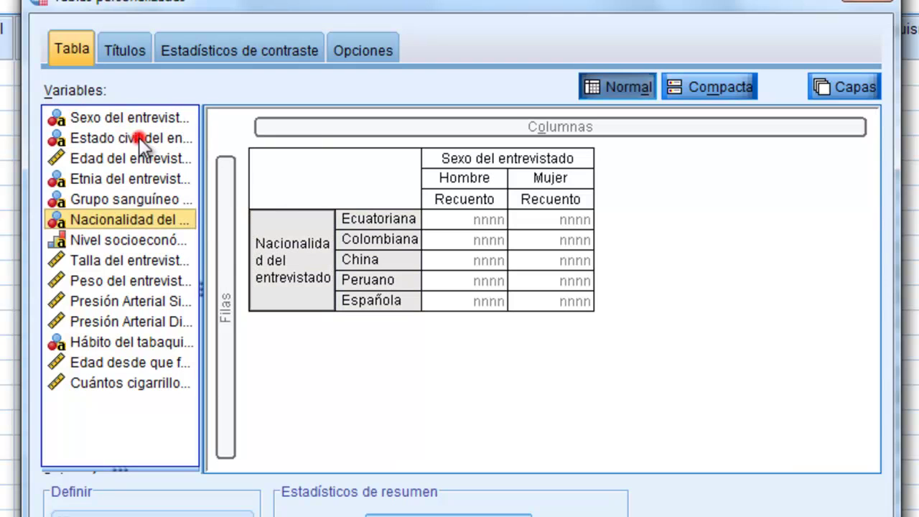
drag(92, 149, 471, 161)
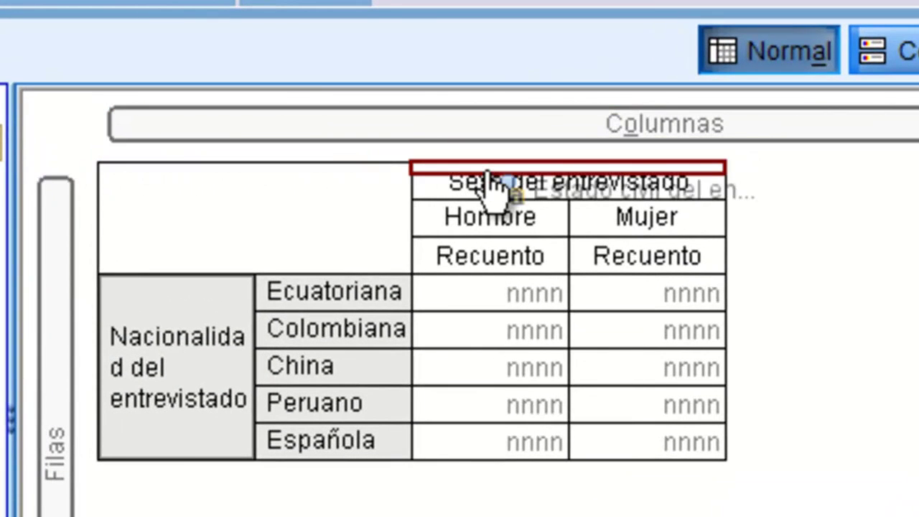
drag(488, 183, 487, 176)
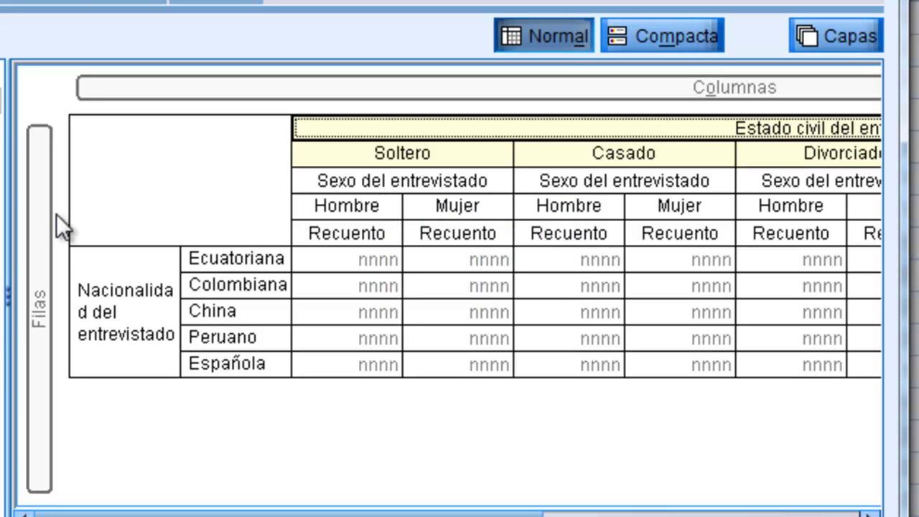
- Nest Estado civil beneath Sexo in the columns, and move it out beside Sexo as the first column block
drag(494, 138, 450, 184)
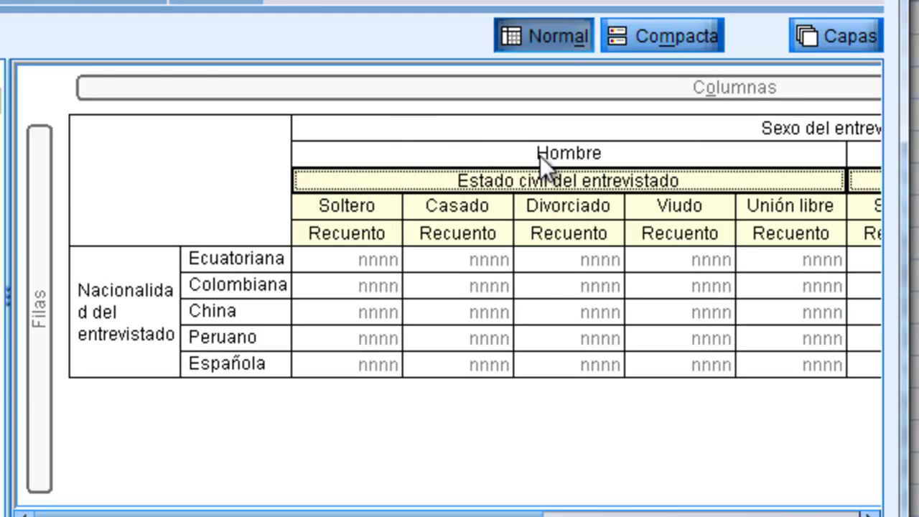
drag(562, 178, 286, 147)
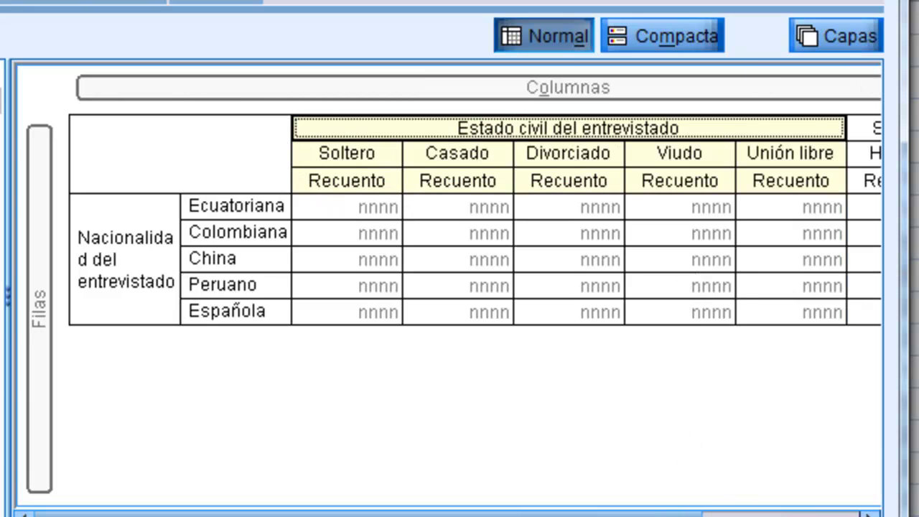
drag(906, 516, 918, 516)
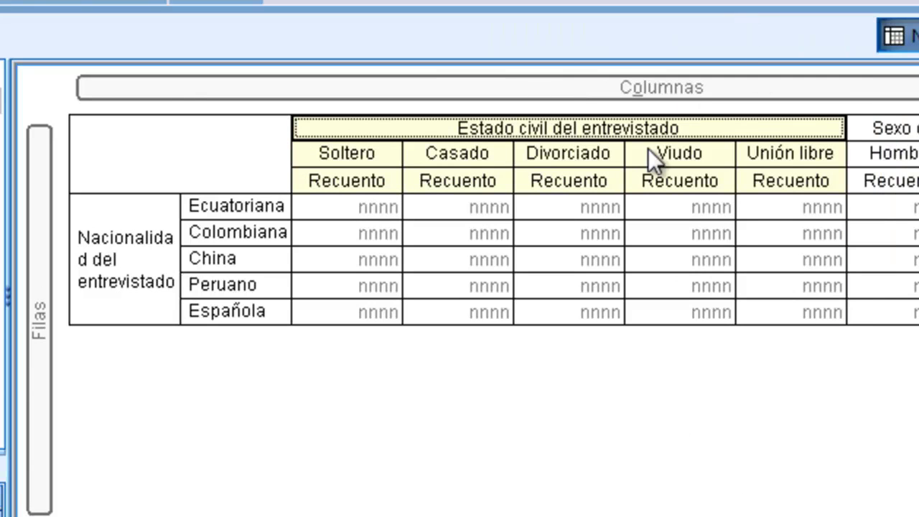
click(847, 88)
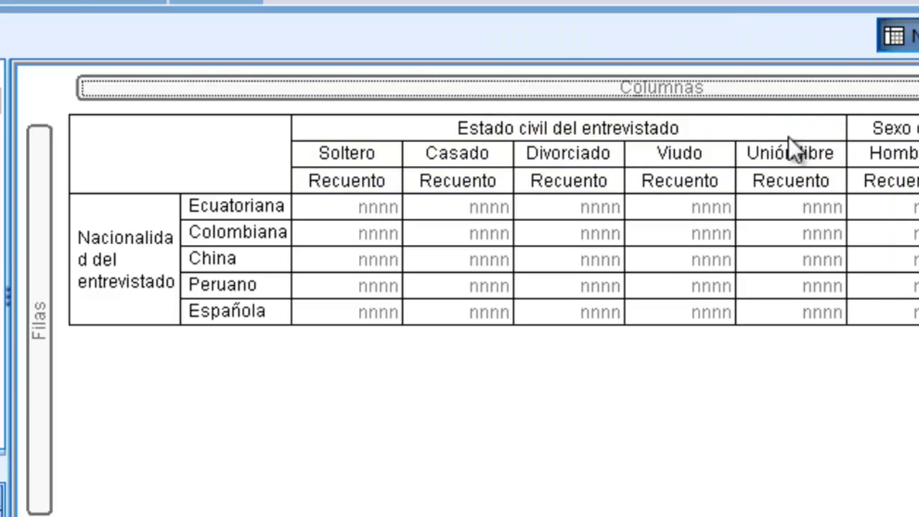
- Move Estado civil after Sexo in the columns, and replace Sexo with it as the only column variable
drag(537, 134, 520, 162)
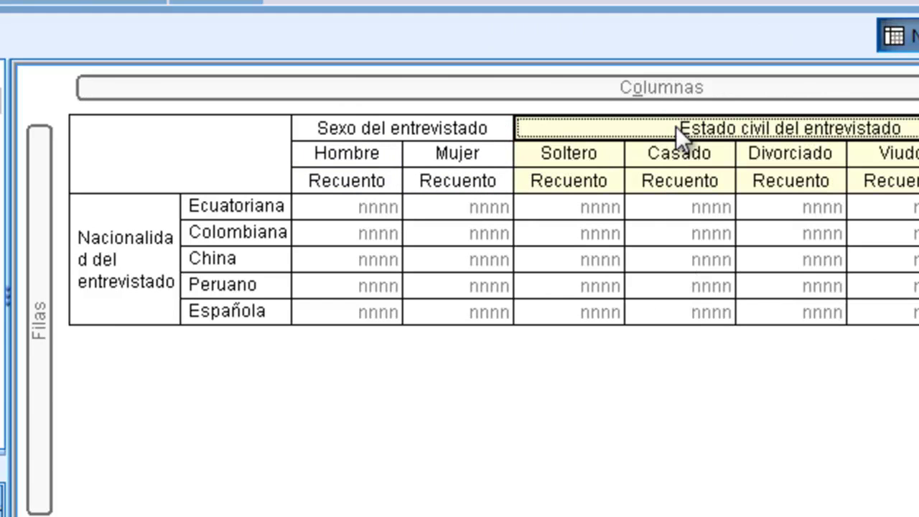
drag(676, 126, 402, 152)
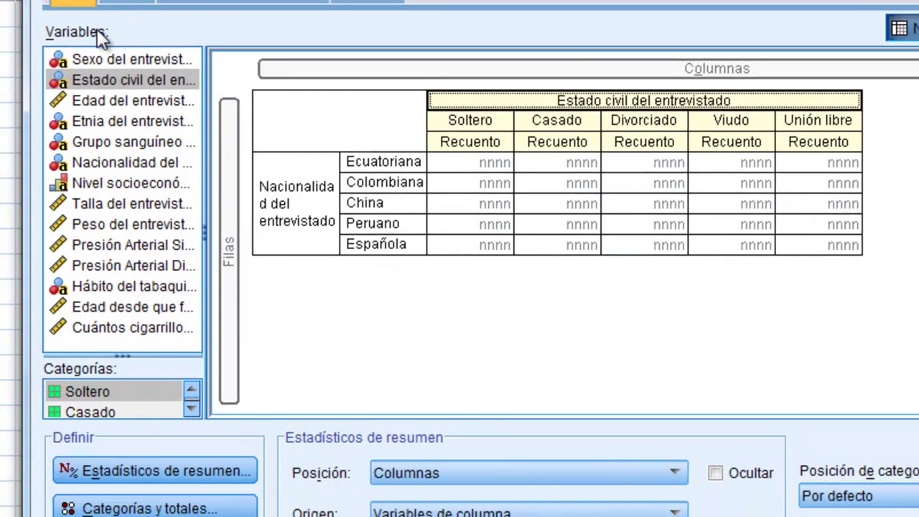
- Add Grupo sanguíneo to the rows above Nacionalidad, and restack it below Nacionalidad
click(123, 143)
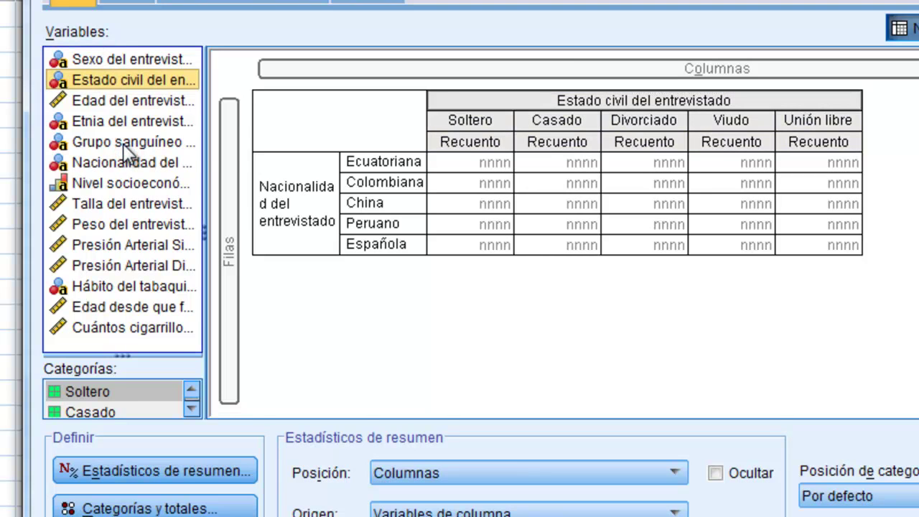
drag(123, 145, 308, 158)
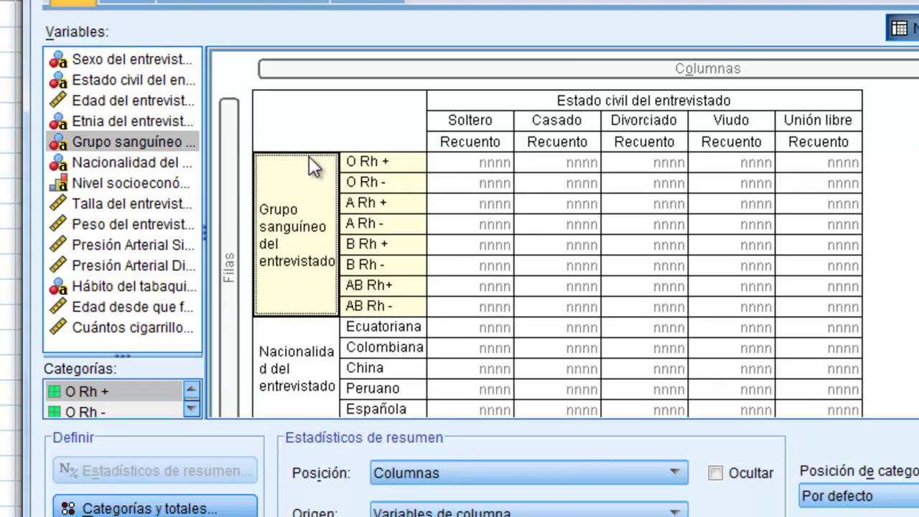
scroll(560, 233, down, 2)
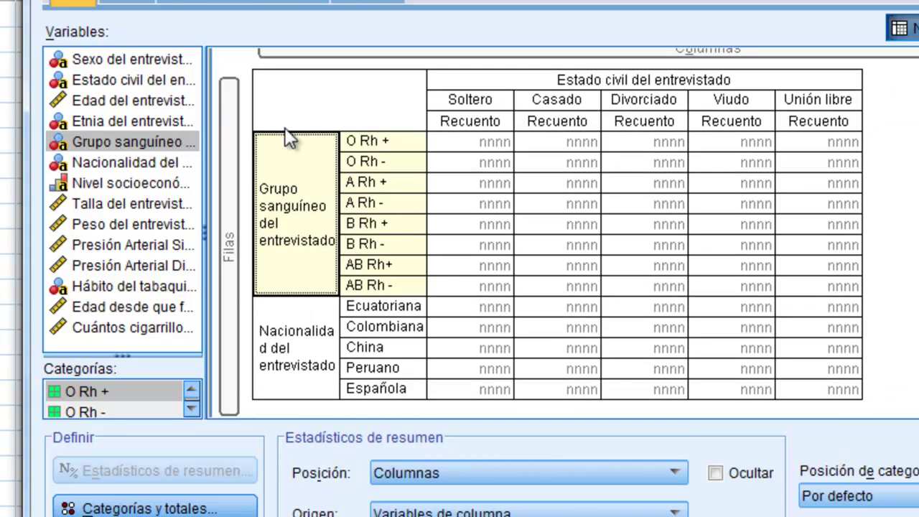
drag(293, 143, 309, 247)
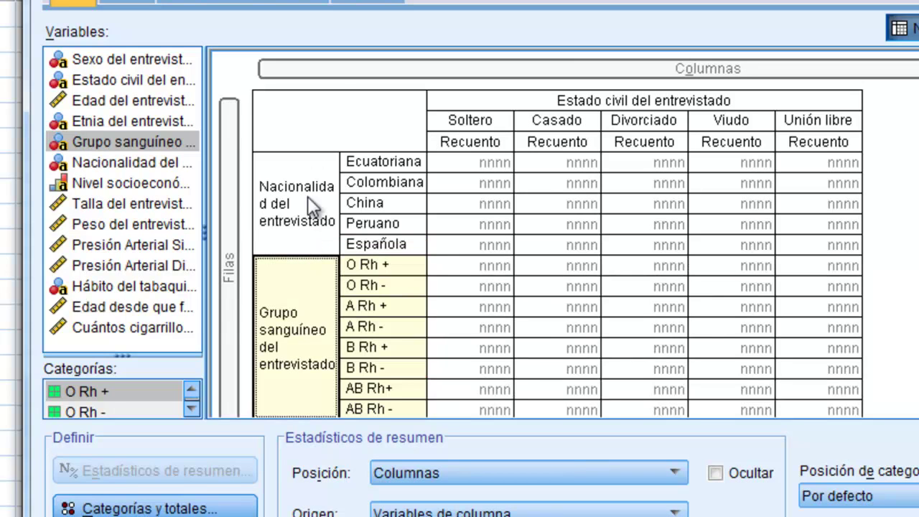
- Make Grupo sanguíneo the outer row level with Nacionalidad nested inside it, and look through the row preview
drag(314, 335, 260, 221)
scroll(586, 233, down, 3)
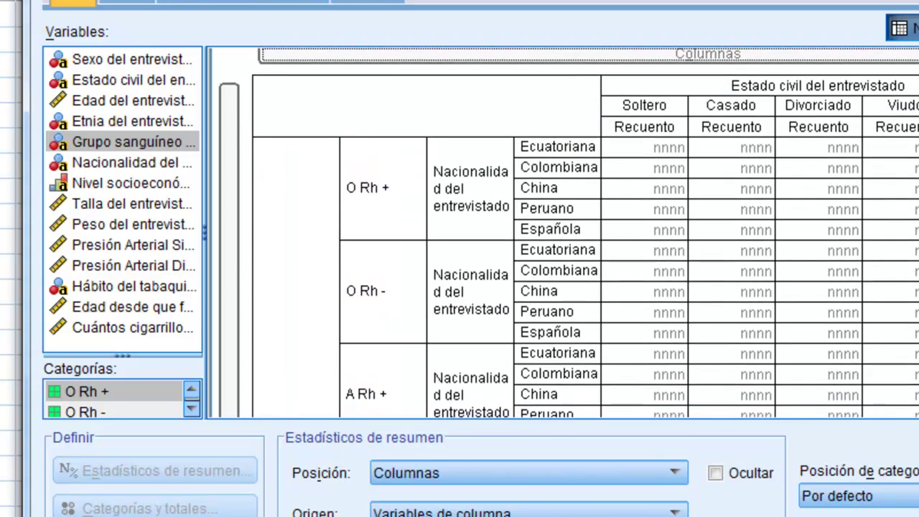
scroll(585, 233, down, 3)
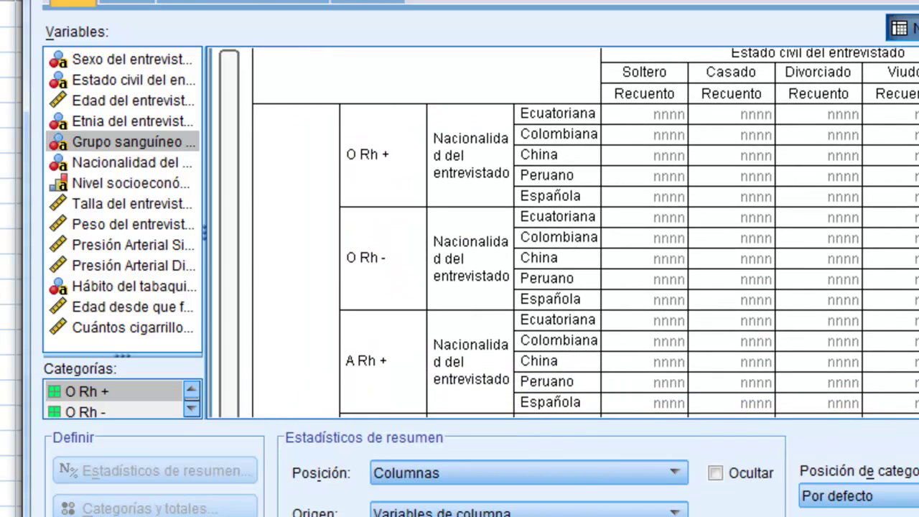
scroll(586, 234, down, 1)
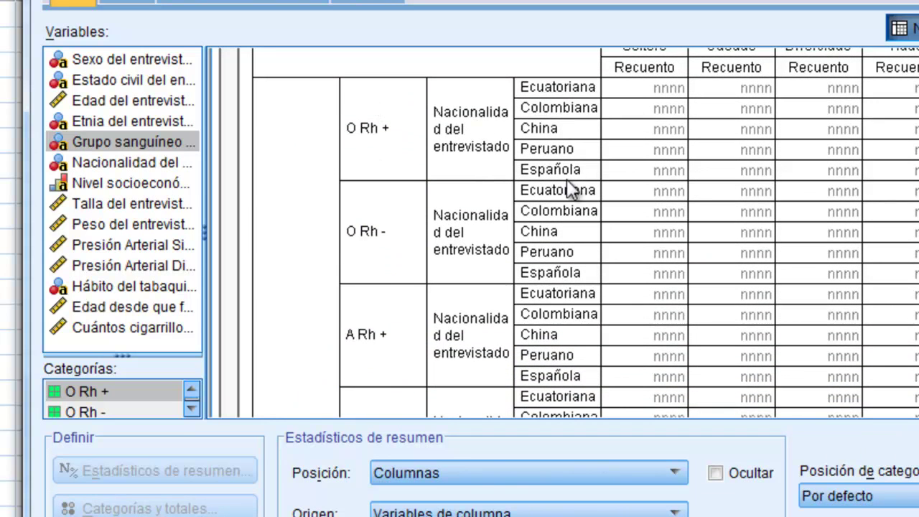
- Nest Grupo sanguíneo inside Nacionalidad in the rows and review the resulting layout
click(375, 147)
drag(375, 148, 429, 211)
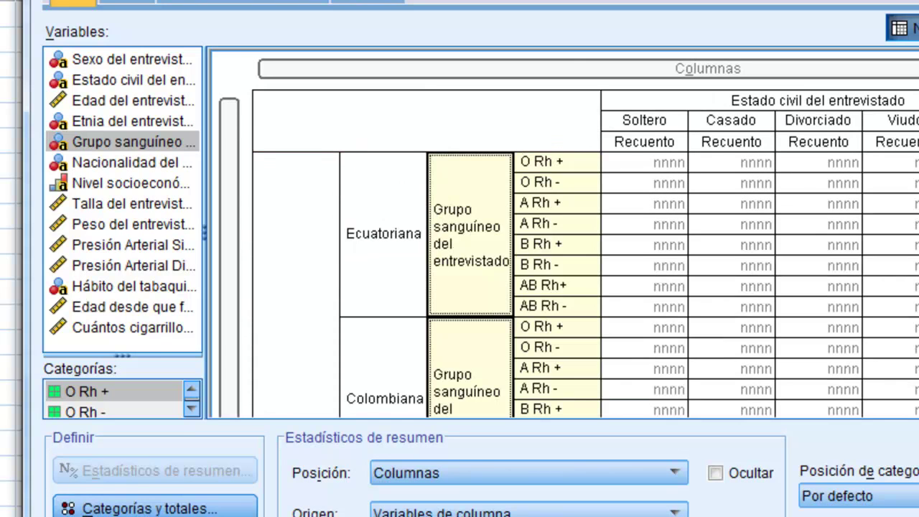
scroll(563, 233, down, 5)
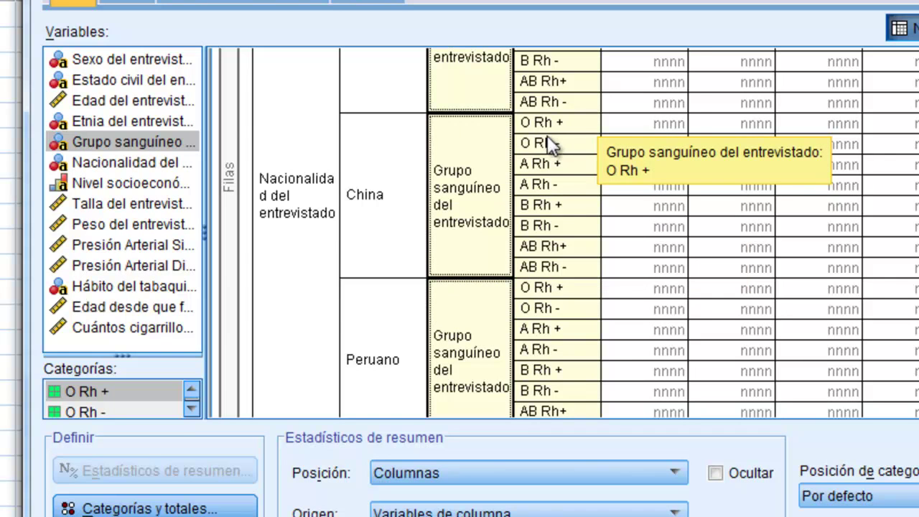
- Switch the table preview to the compact view
drag(902, 224, 913, 128)
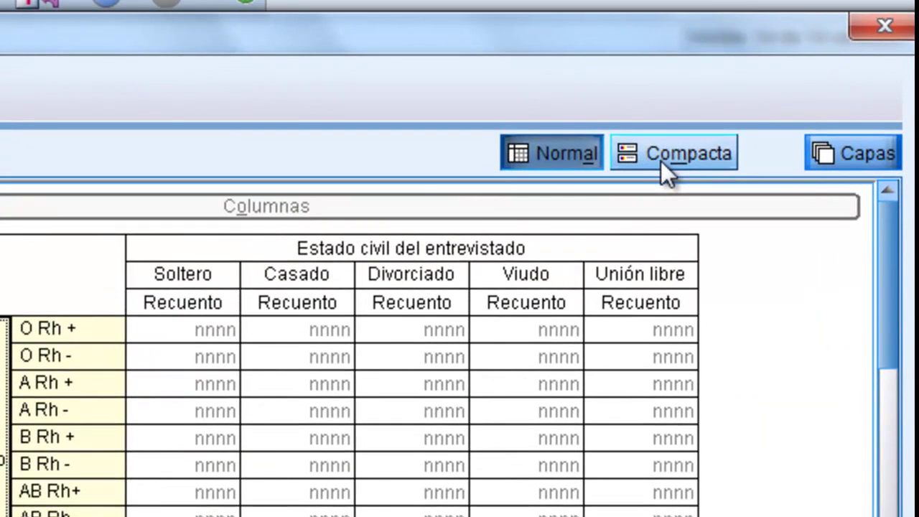
click(758, 103)
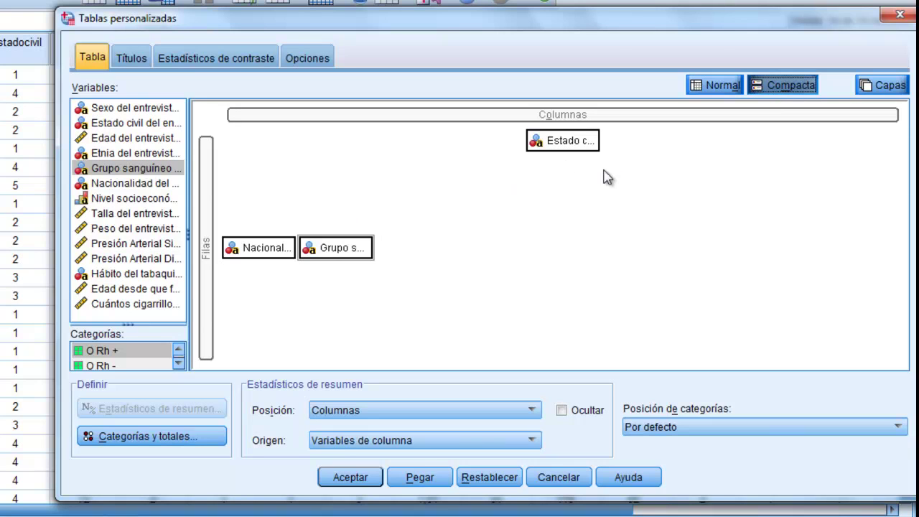
- Remove Grupo sanguíneo from the table rows, leaving only Nacionalidad there
drag(343, 252, 359, 252)
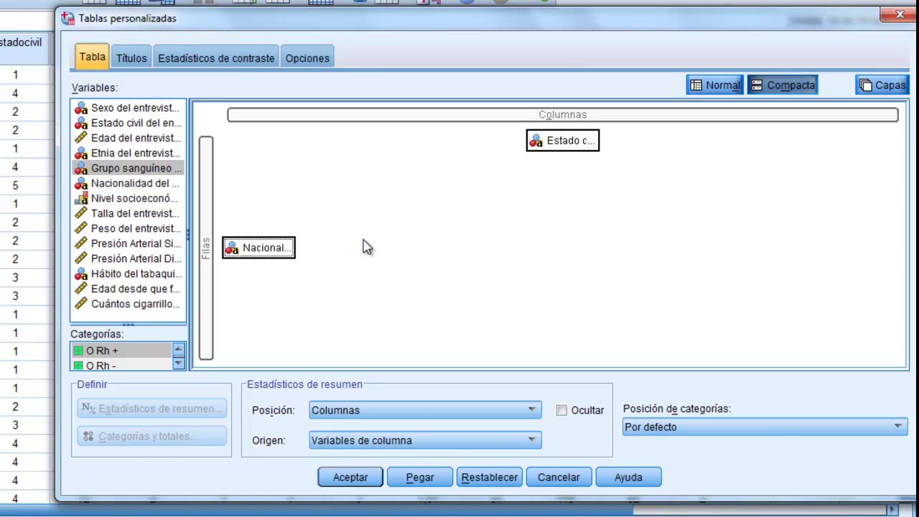
click(352, 259)
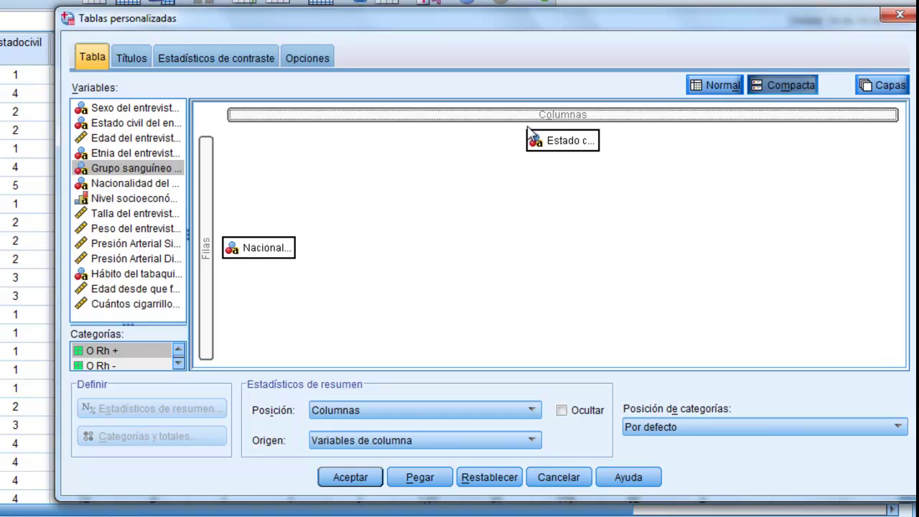
click(435, 210)
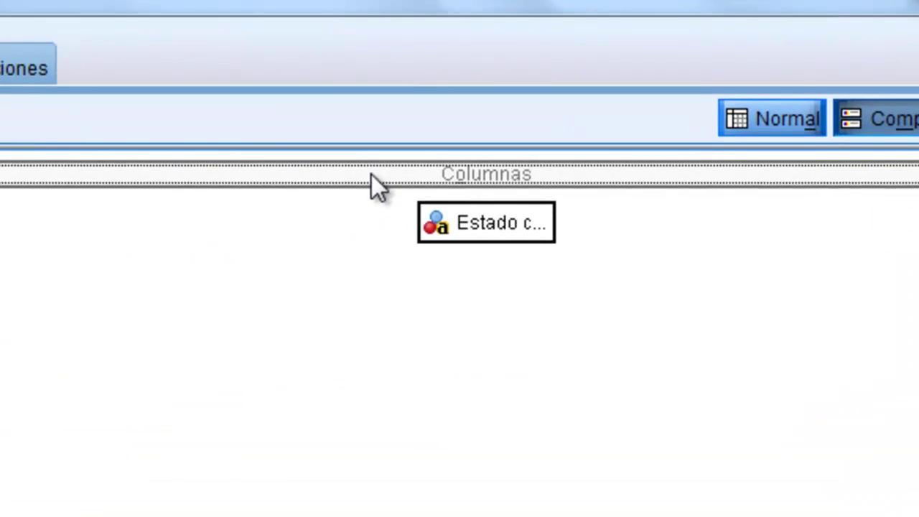
- Swap the row and column variables, and swap them back to the original arrangement
right_click(363, 179)
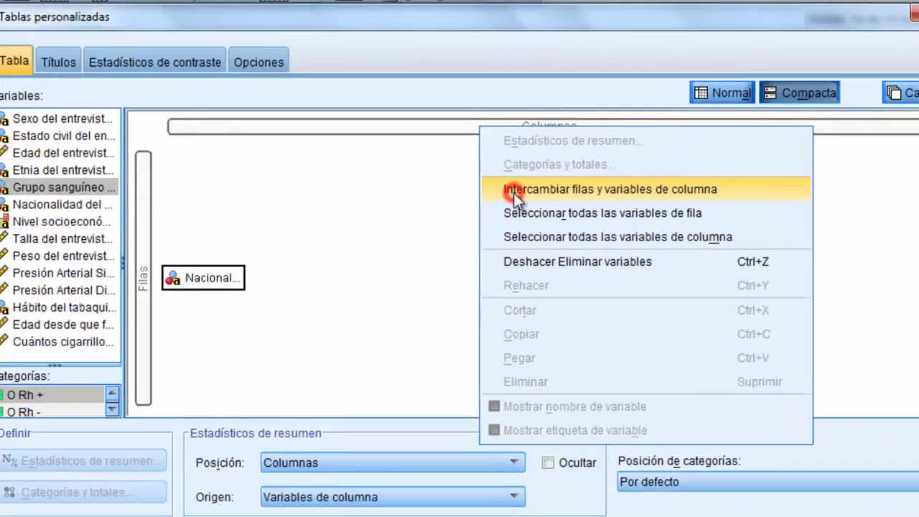
click(422, 286)
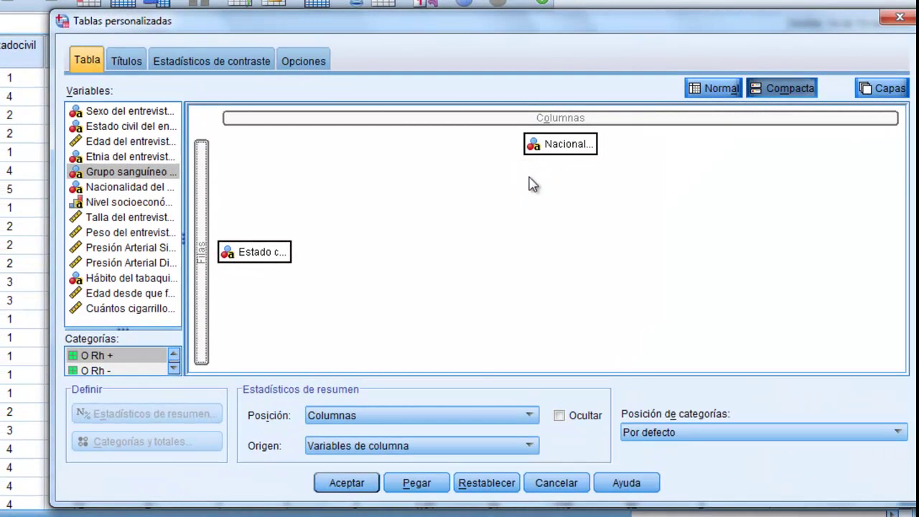
right_click(204, 279)
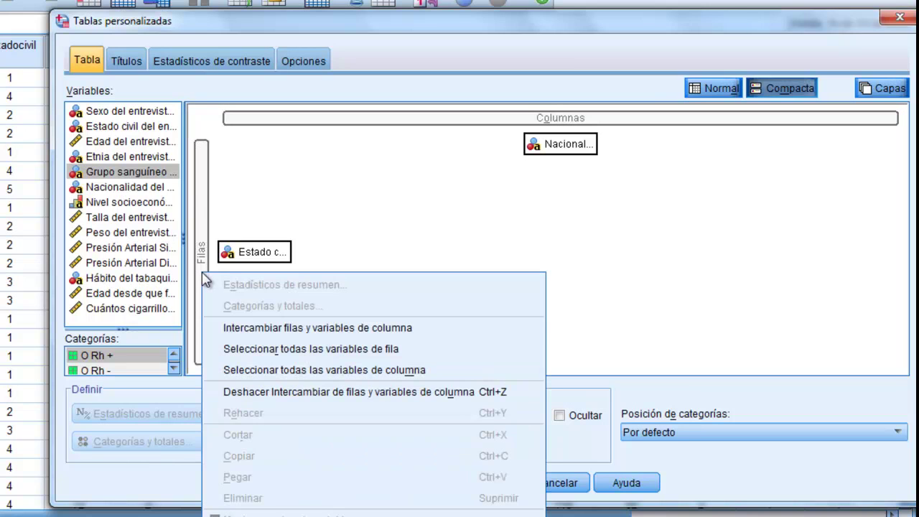
click(280, 330)
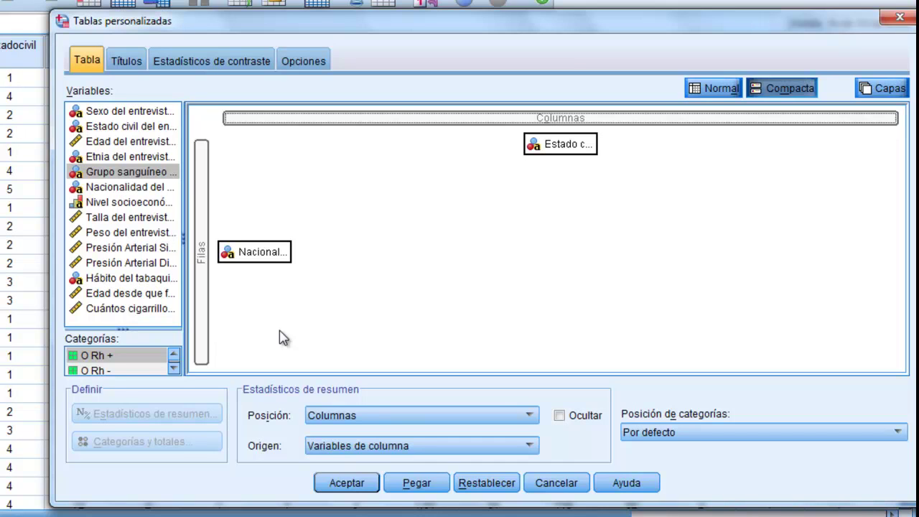
- Return the preview to the normal view and exclude China and Española from the Nacionalidad categories
click(719, 92)
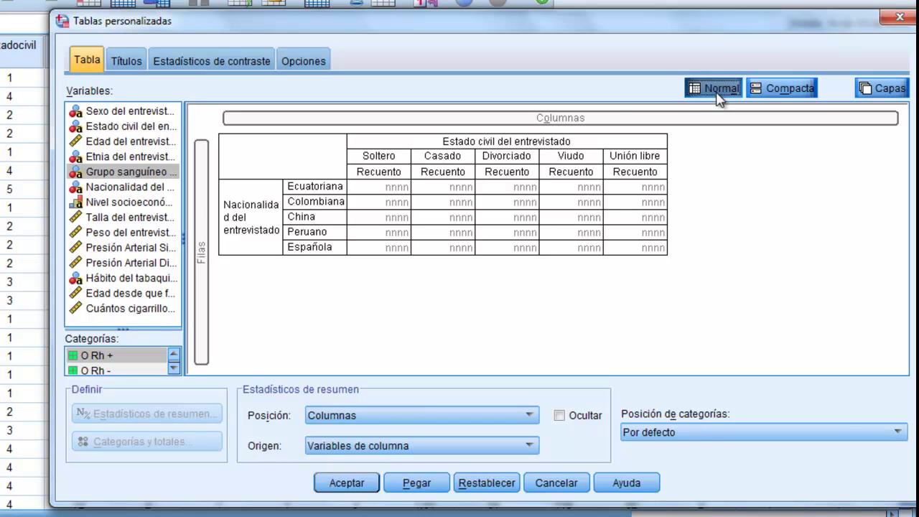
click(307, 185)
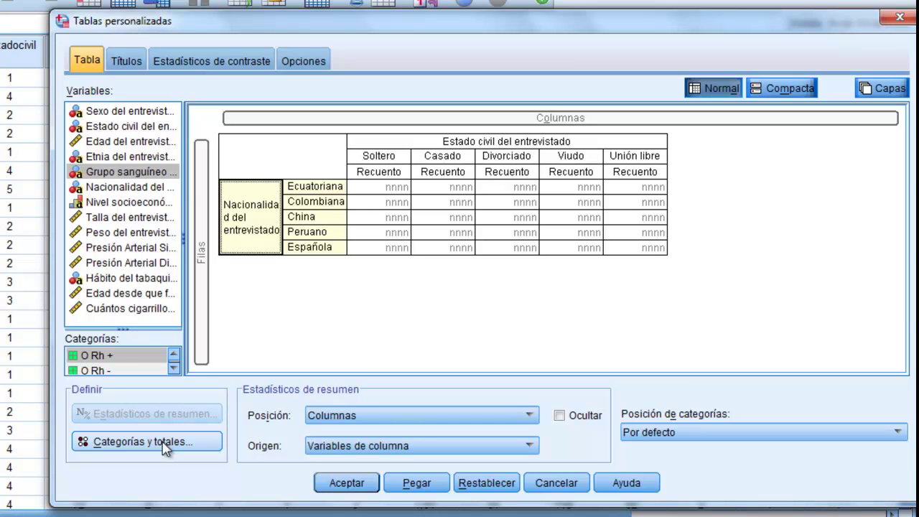
click(534, 310)
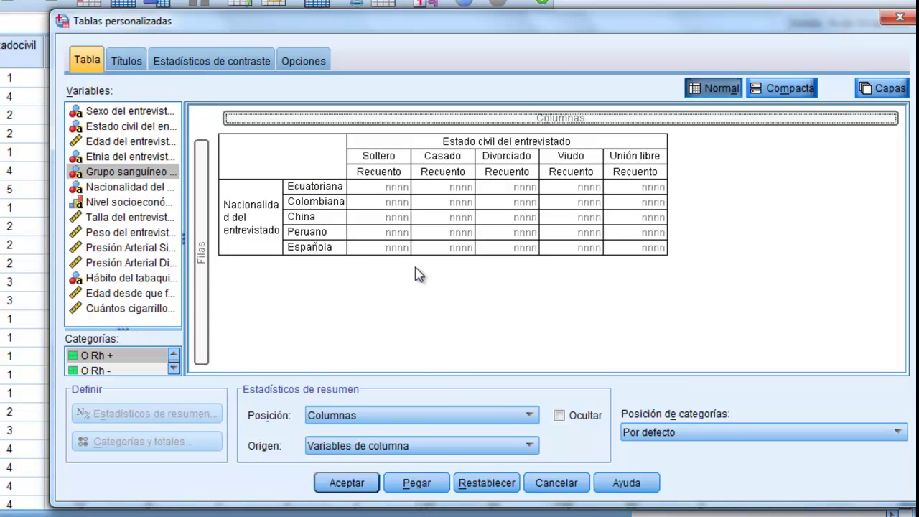
click(254, 199)
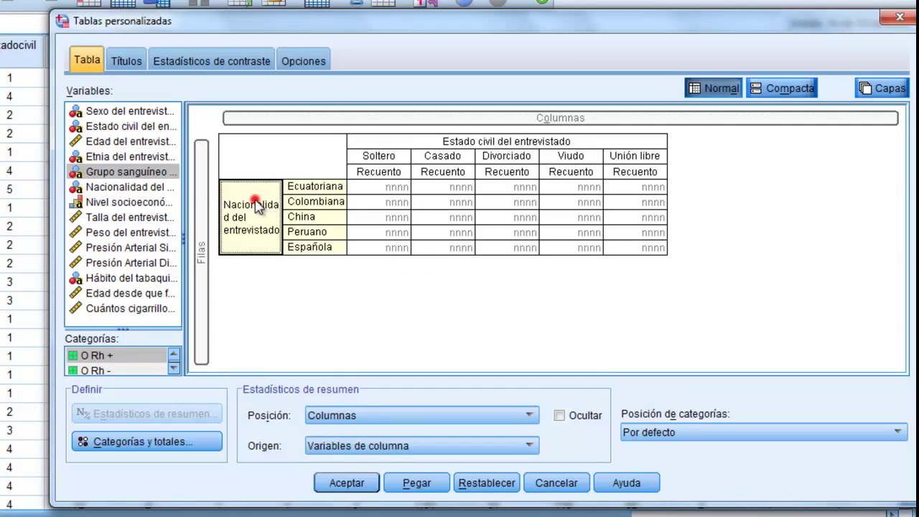
click(184, 442)
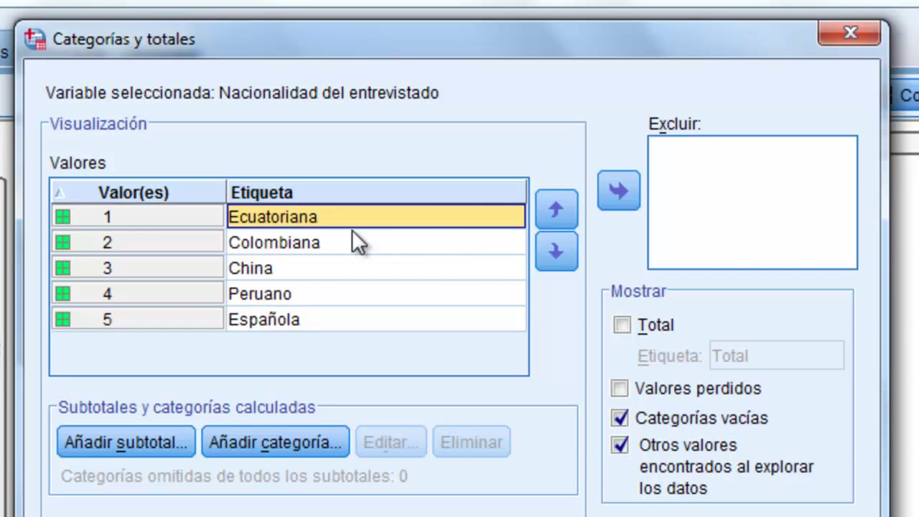
click(297, 272)
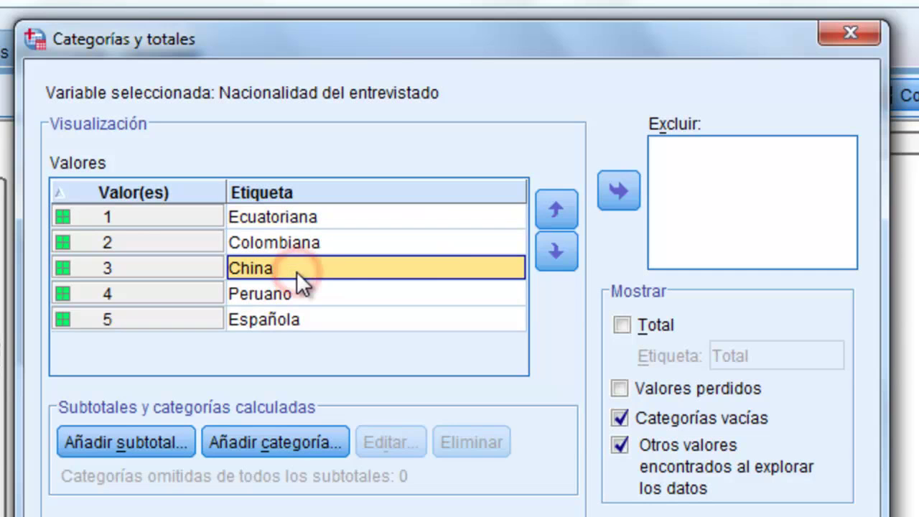
click(630, 184)
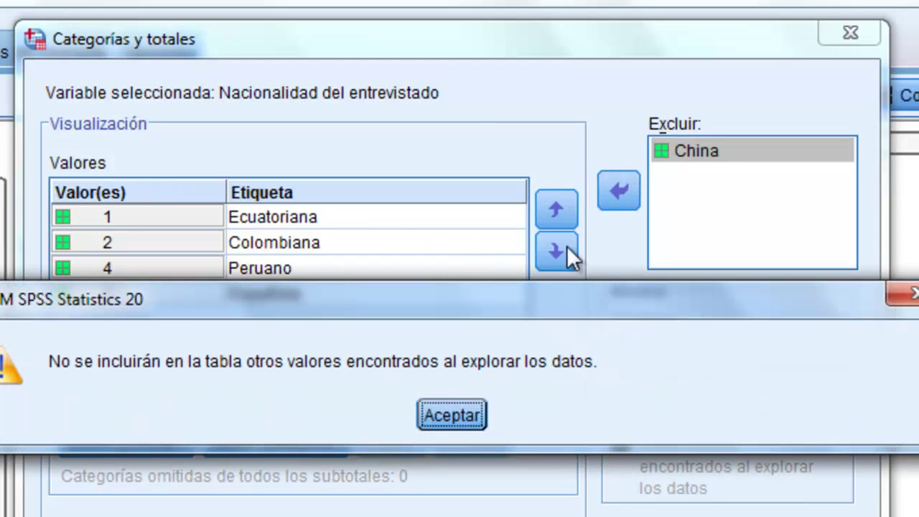
click(468, 416)
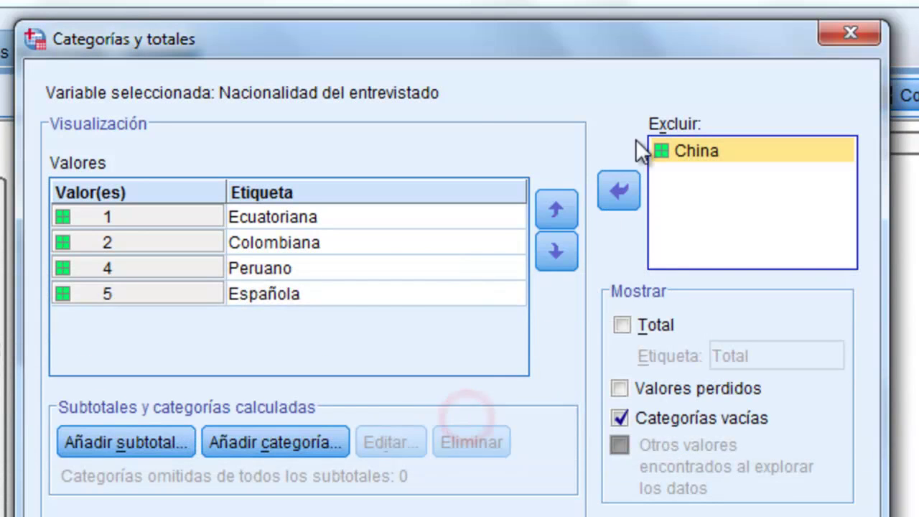
click(325, 289)
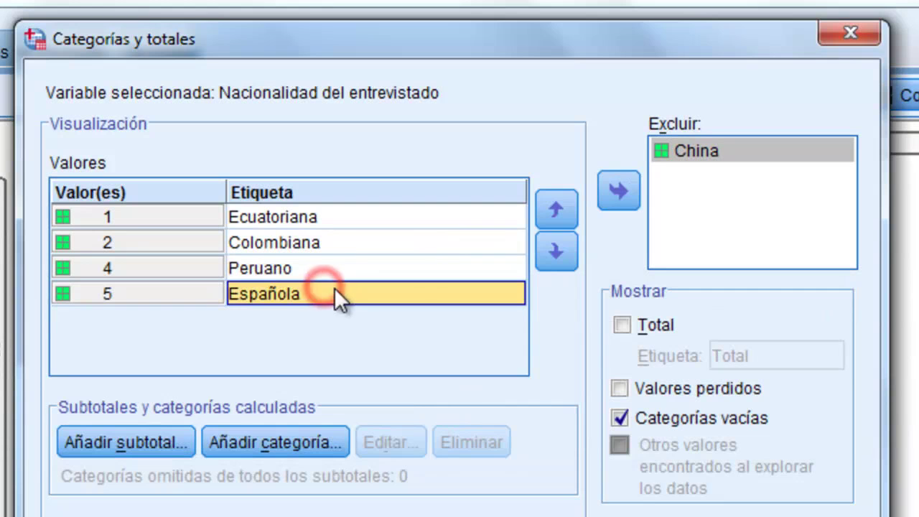
click(621, 187)
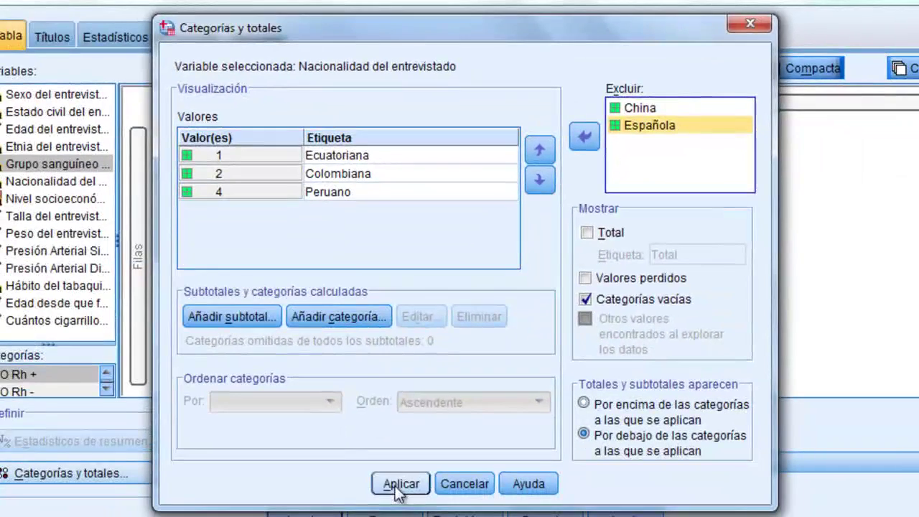
click(400, 482)
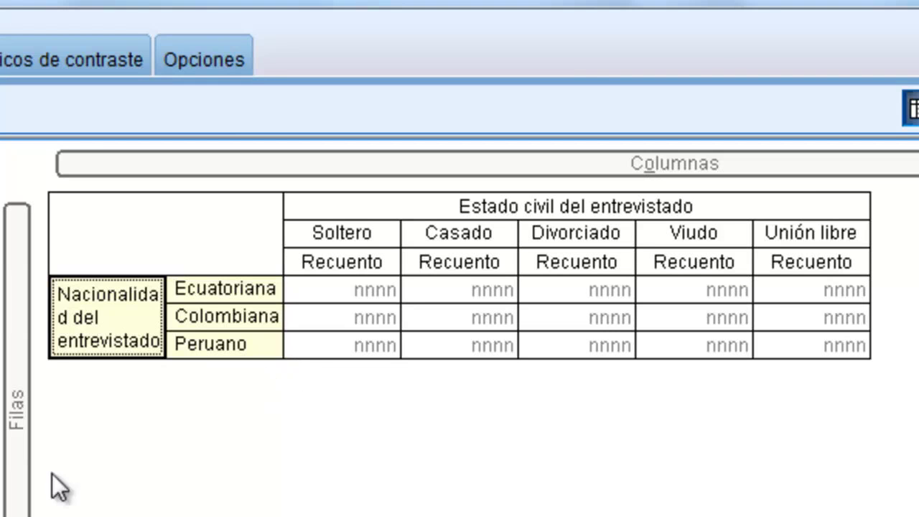
- Include a Total and the missing values among the displayed Nacionalidad categories
click(291, 440)
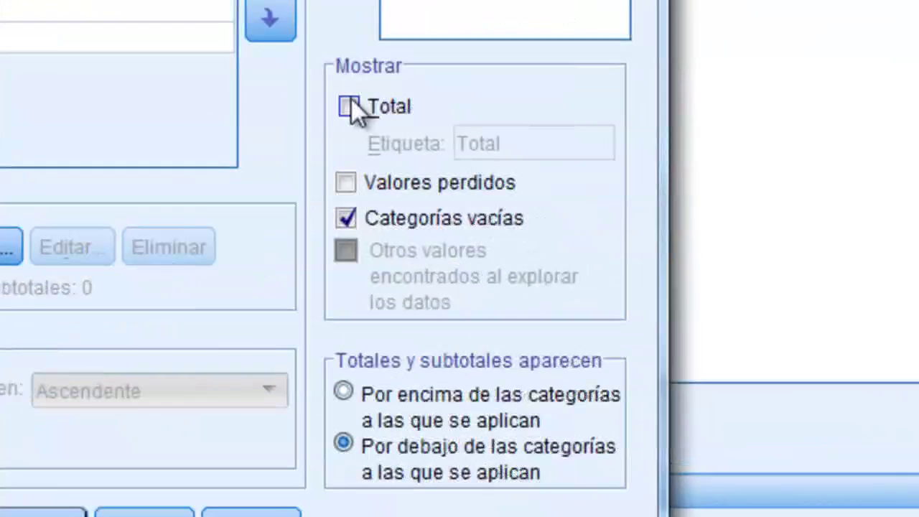
click(586, 229)
click(317, 172)
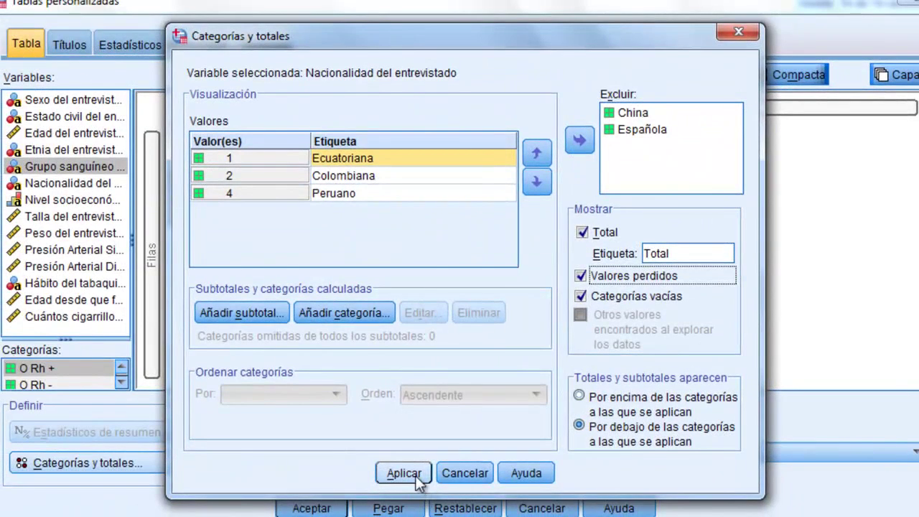
click(404, 473)
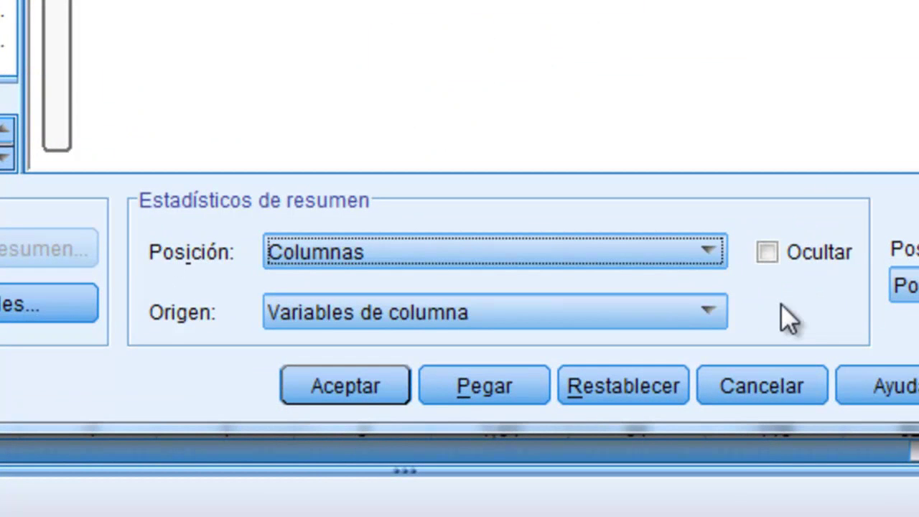
- Position the summary statistics in Filas with their labels hidden, and generate the custom table
click(713, 250)
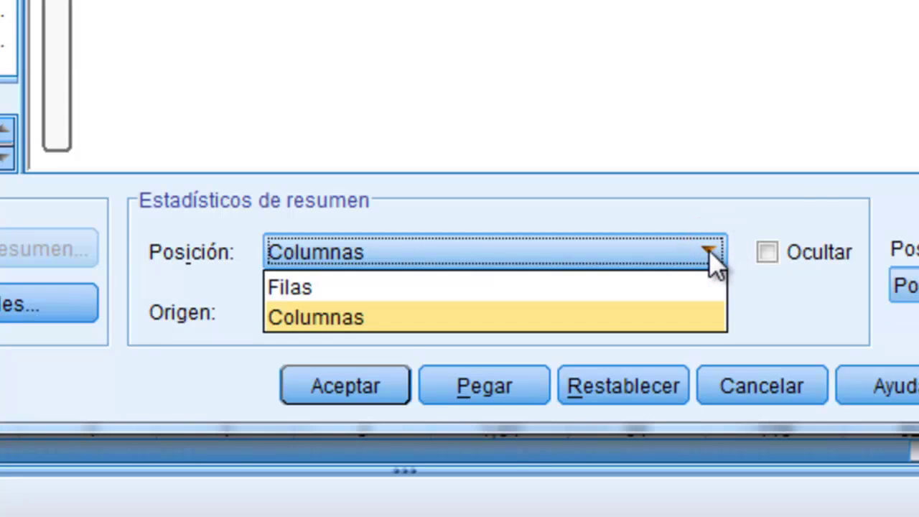
click(688, 285)
click(765, 251)
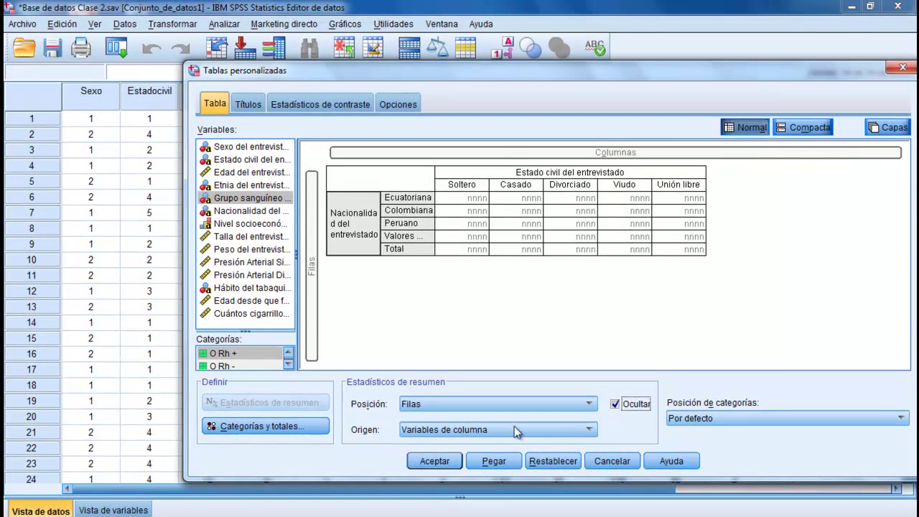
click(431, 461)
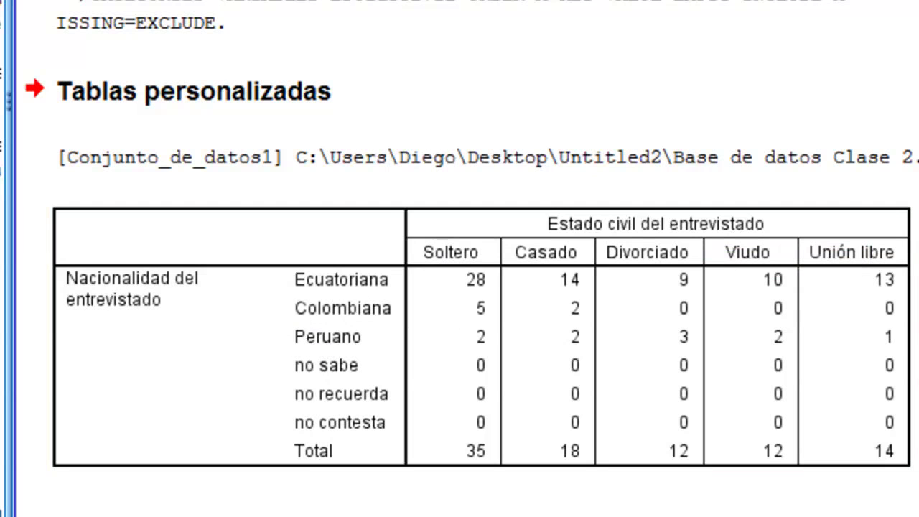
- Return to the data editor and review the value labels defined for the Nacionalidad variable
click(851, 9)
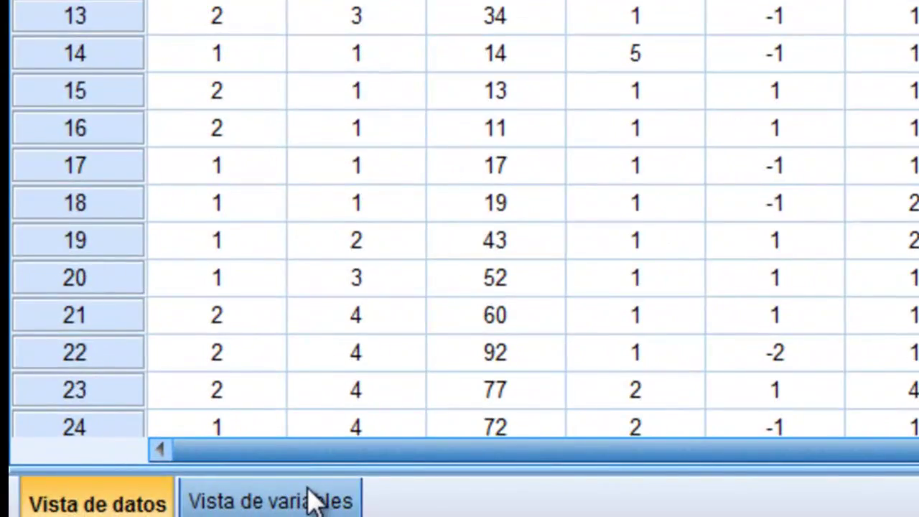
click(311, 495)
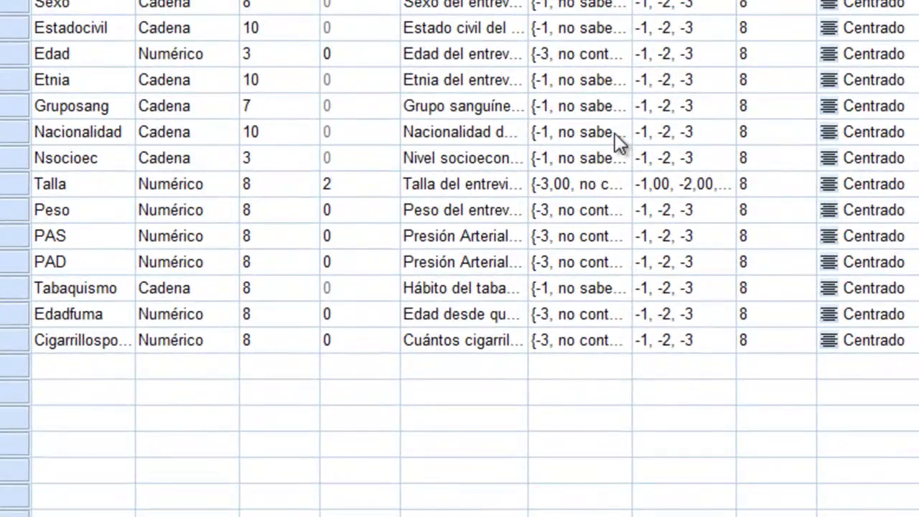
double_click(615, 133)
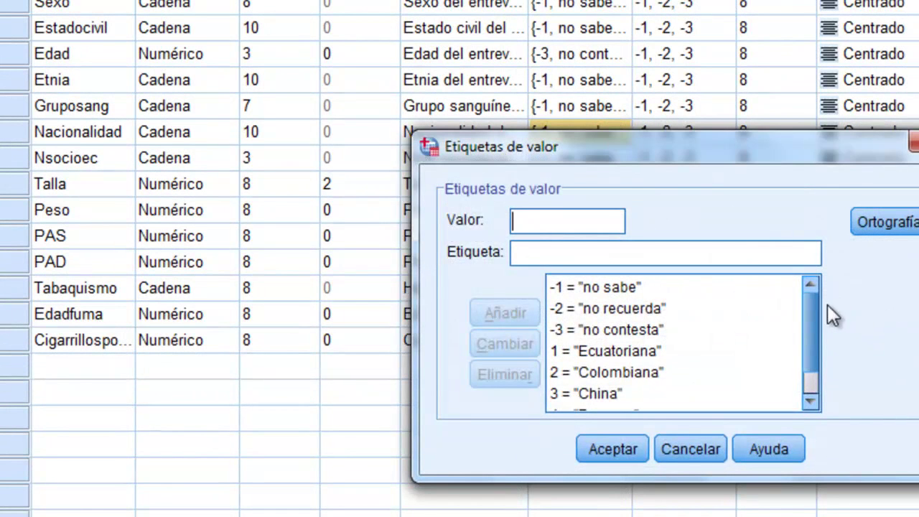
click(803, 327)
drag(801, 342, 805, 362)
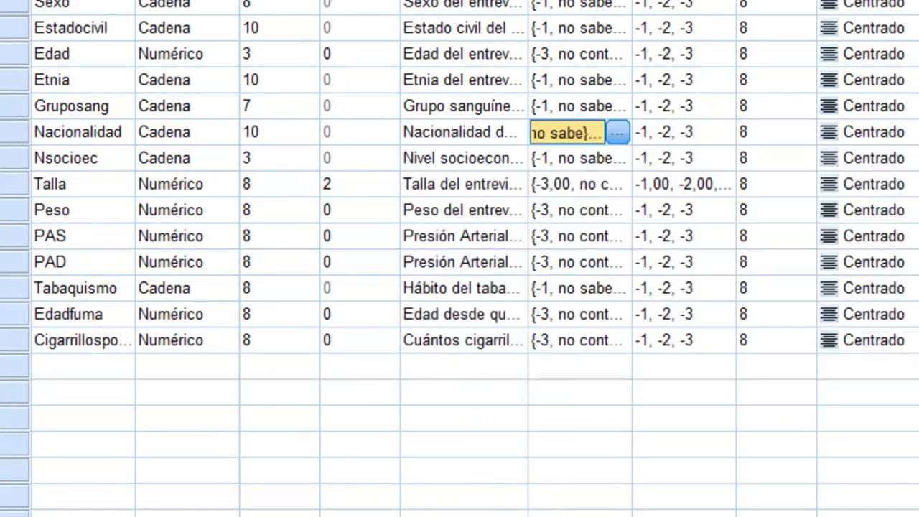
- Switch to the data view and set Seleccionar casos to use only cases satisfying a condition, opening the condition for editing
key(ctrl+t)
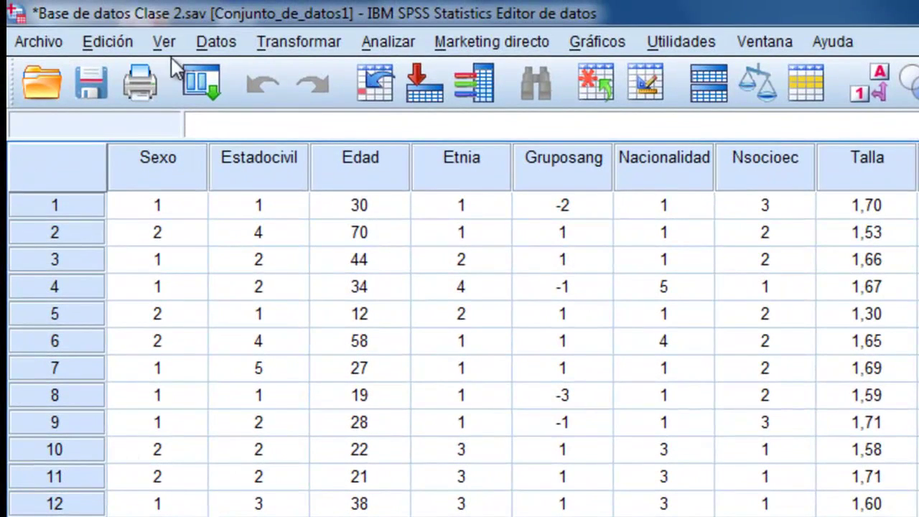
click(216, 43)
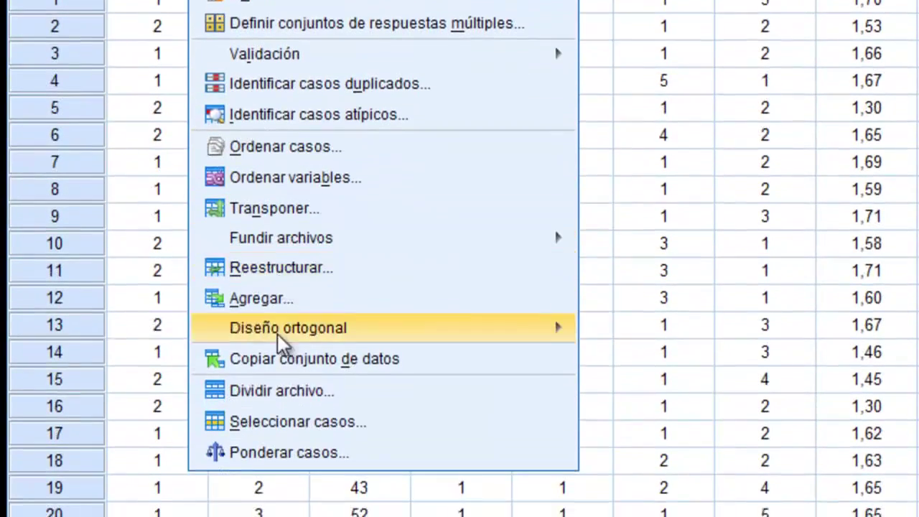
click(304, 422)
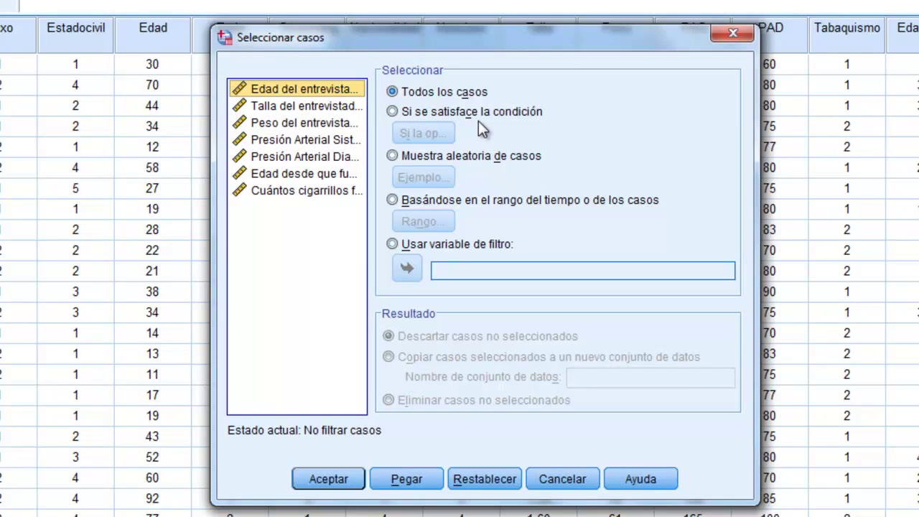
click(392, 112)
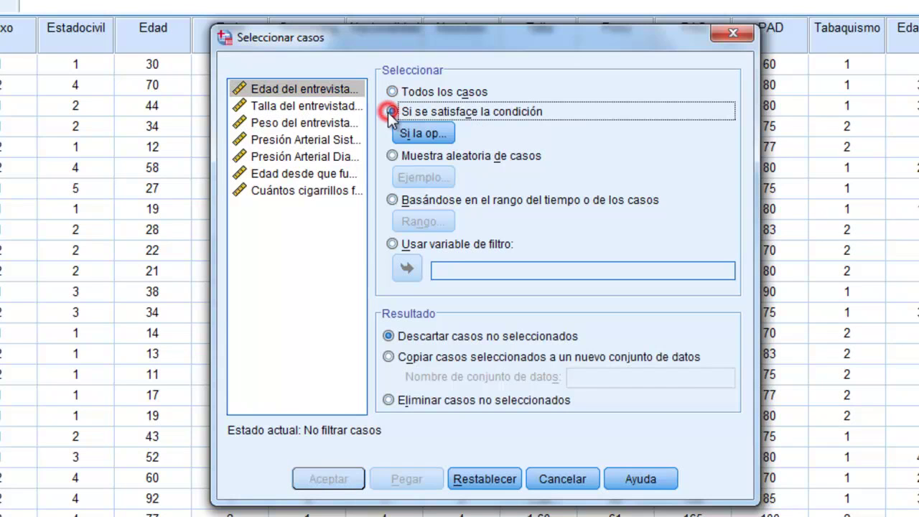
click(423, 133)
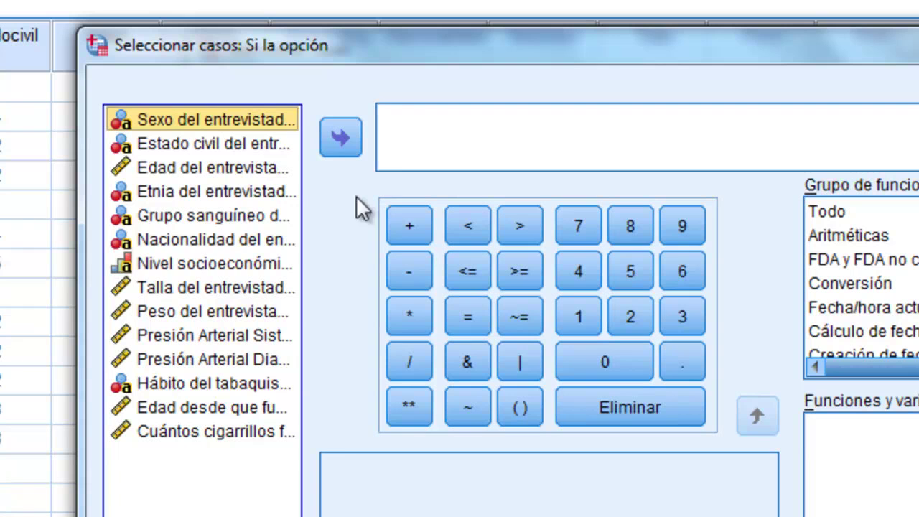
- Define the selection condition as Nacionalidad = "2", apply the filter and return to the data editor
click(192, 244)
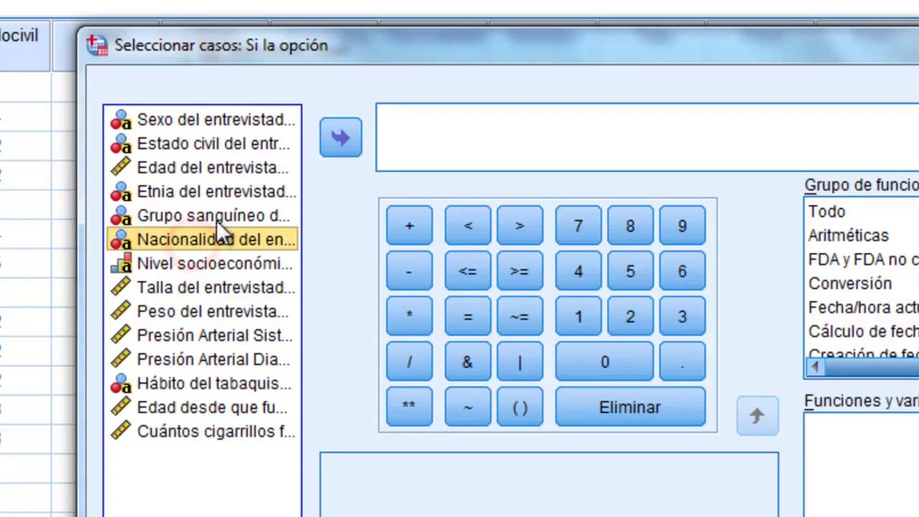
click(340, 140)
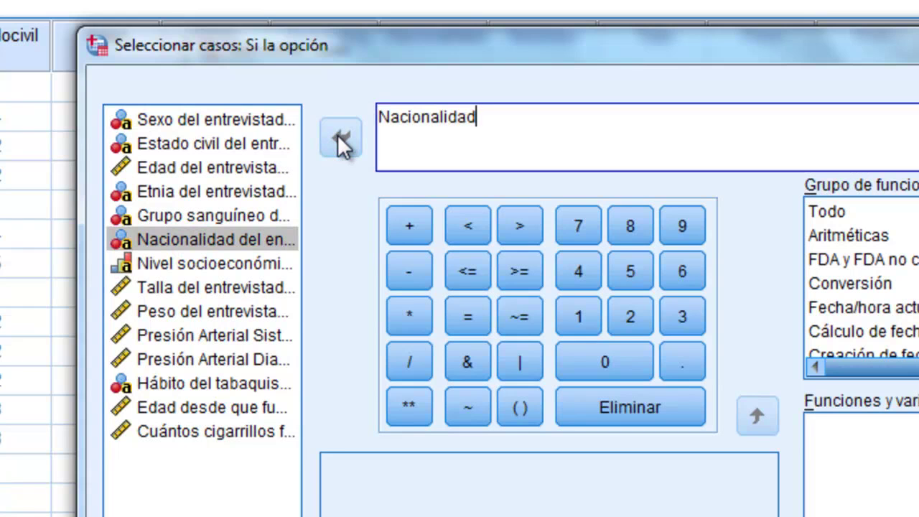
click(468, 321)
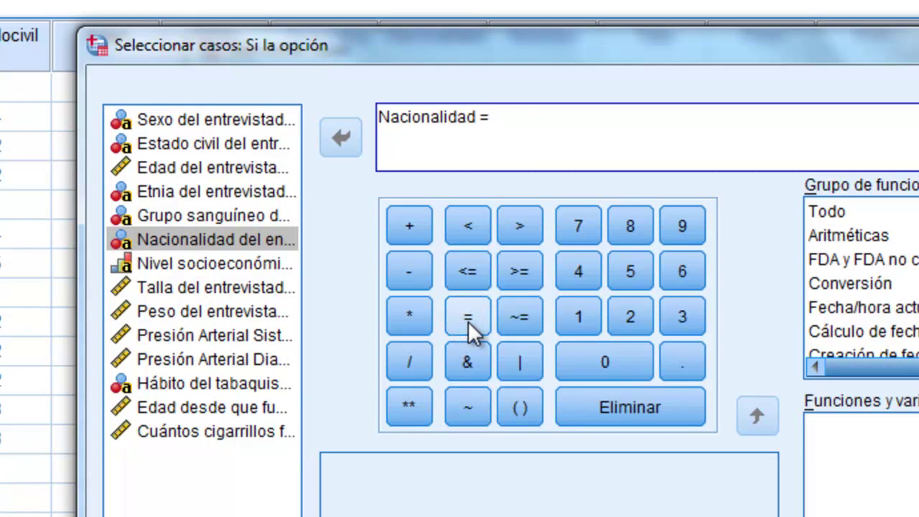
text("2")
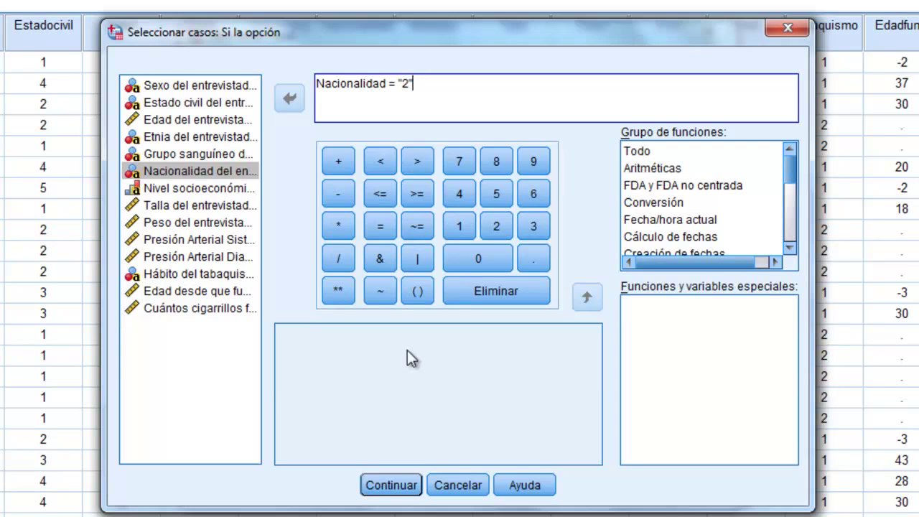
click(412, 486)
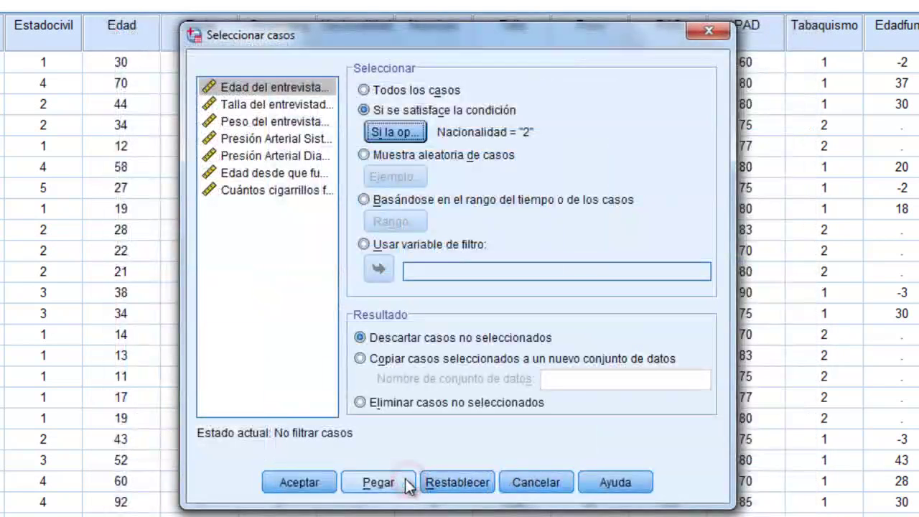
click(312, 483)
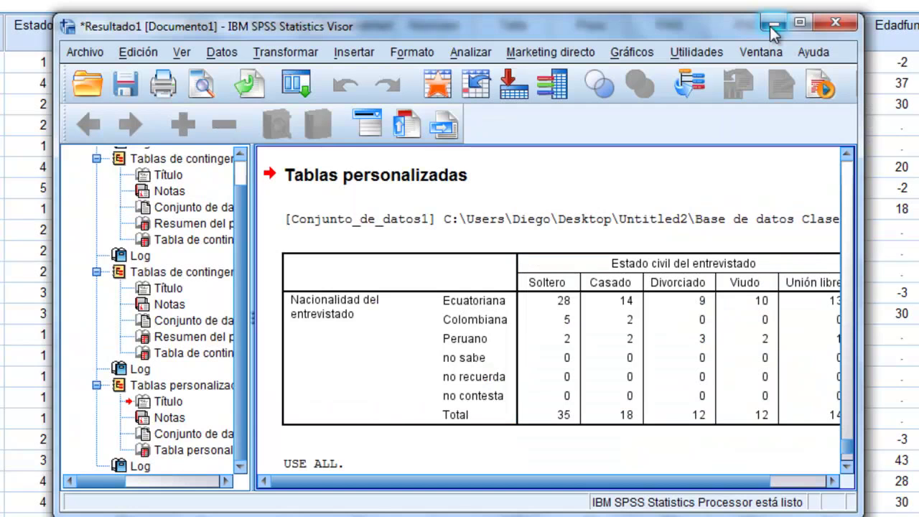
click(769, 25)
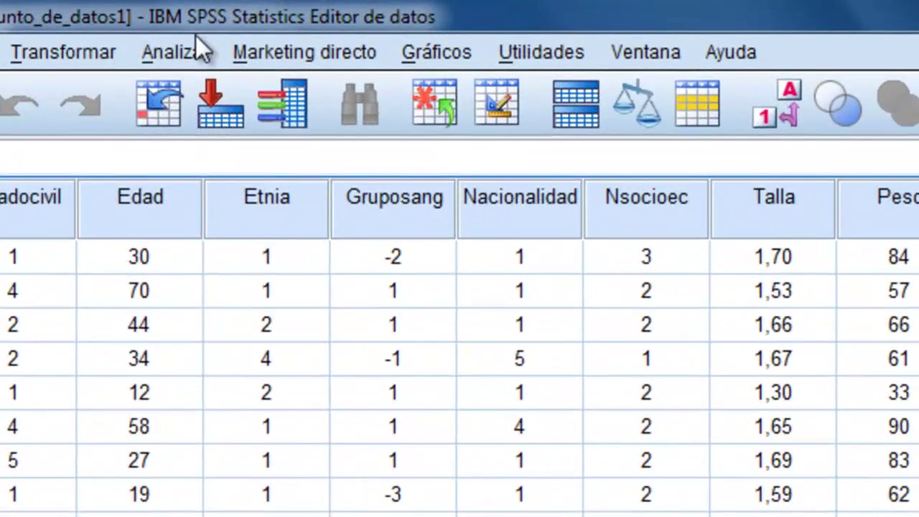
- Generate a frequency table for the Grupo sanguíneo variable using the filtered cases
click(191, 47)
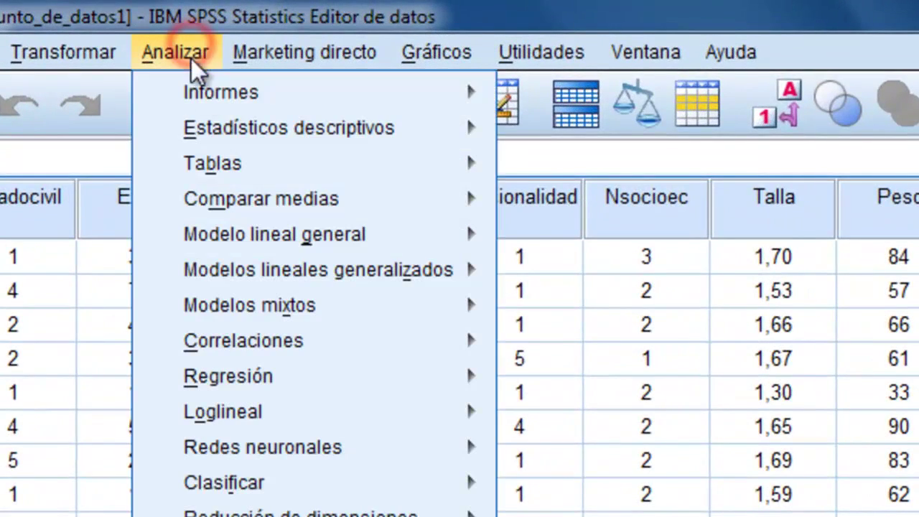
mouse_move(221, 123)
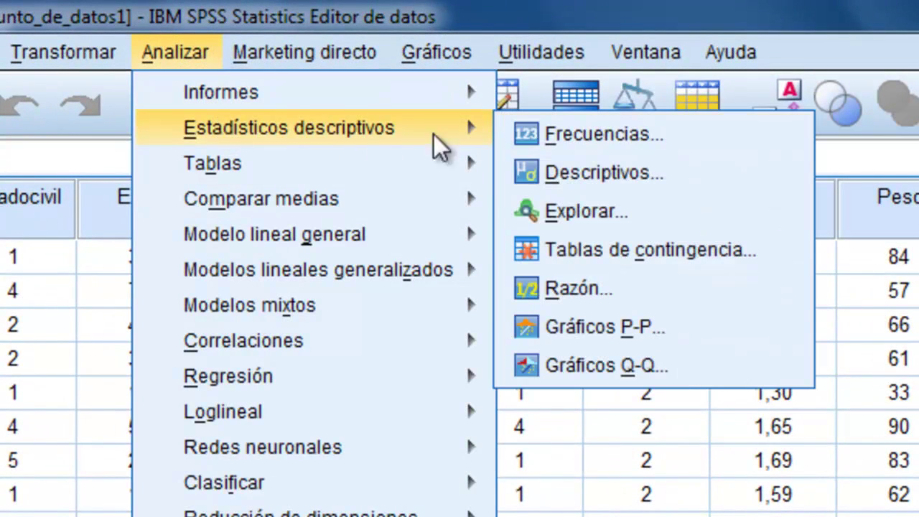
click(550, 134)
click(410, 507)
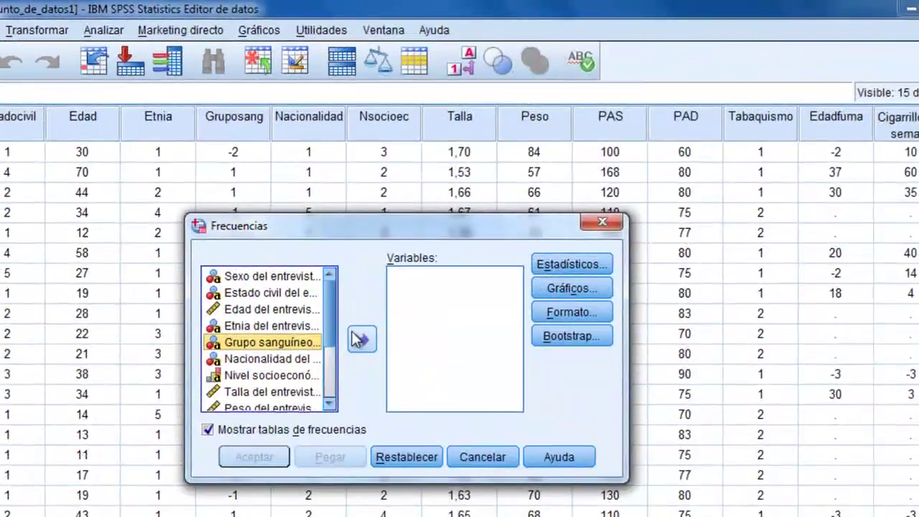
click(361, 339)
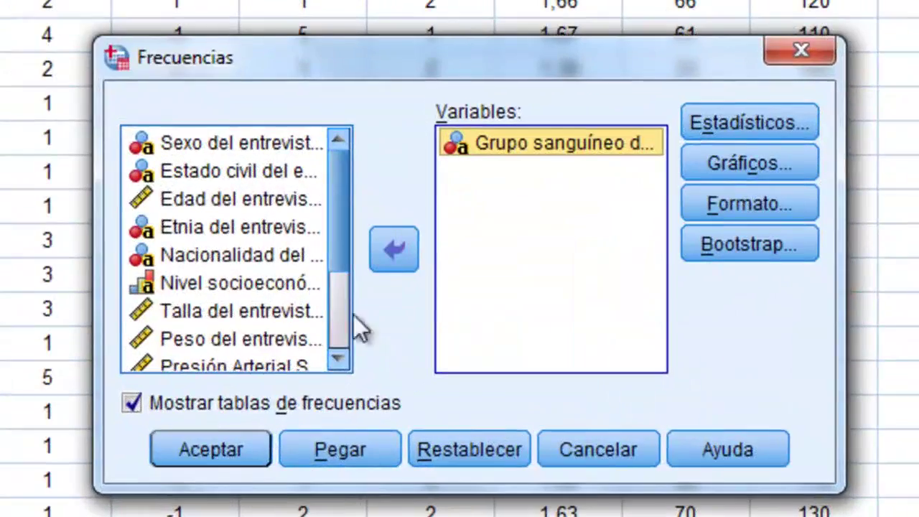
click(238, 450)
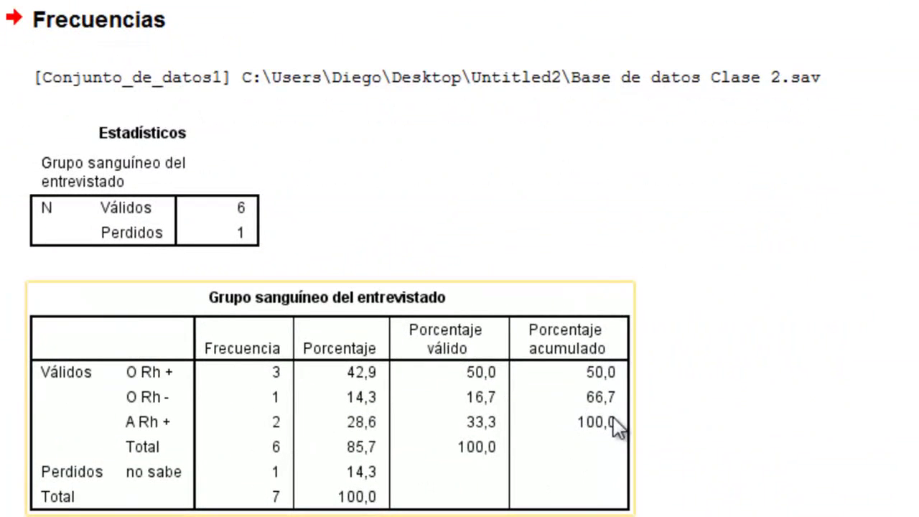
- Review the Grupo sanguíneo frequency table in the output and return to the data editor
click(95, 384)
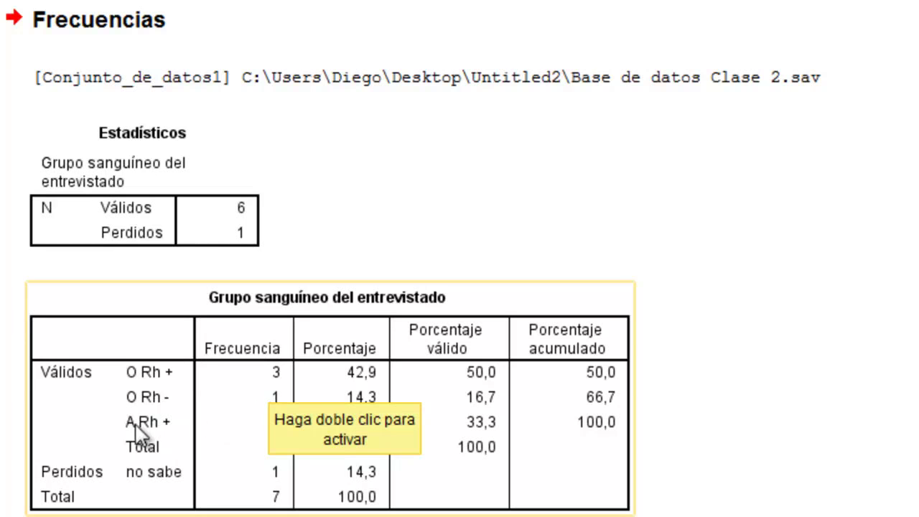
click(889, 354)
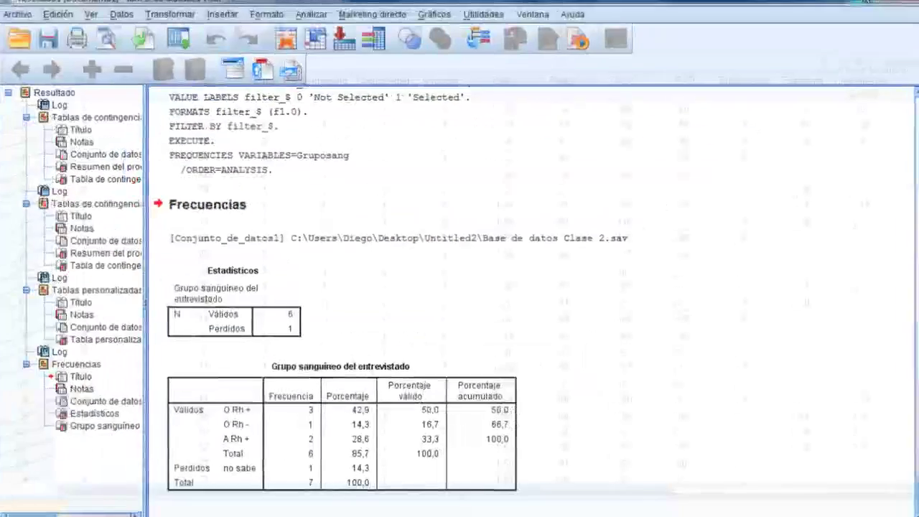
click(866, 1)
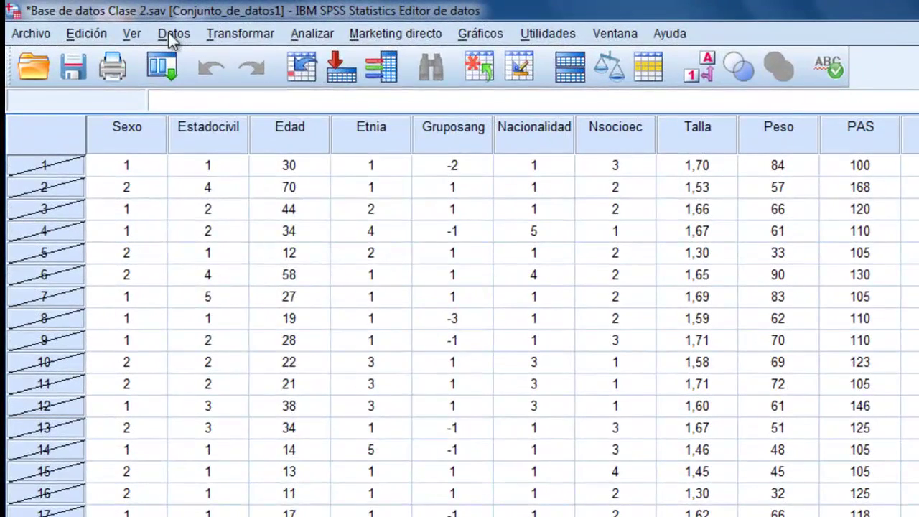
- Remove the nationality filter by selecting Todos los casos, and return to the data editor
click(168, 33)
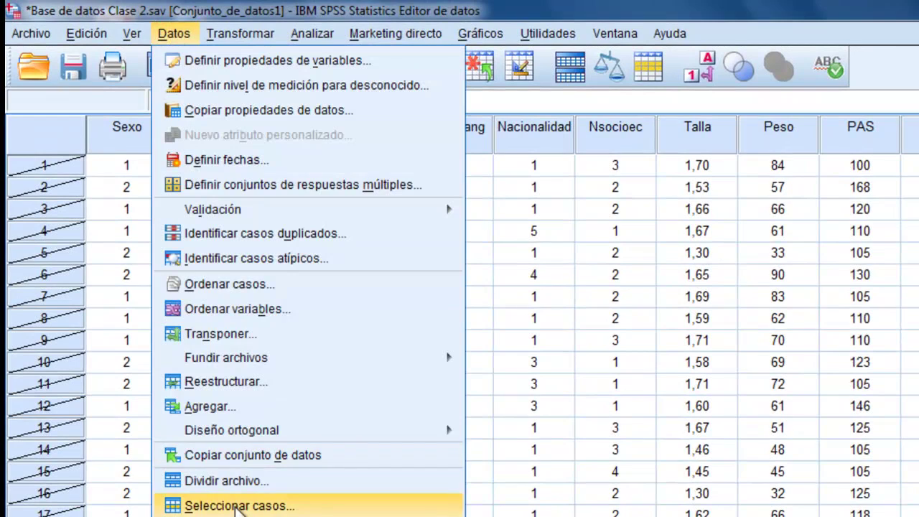
click(235, 505)
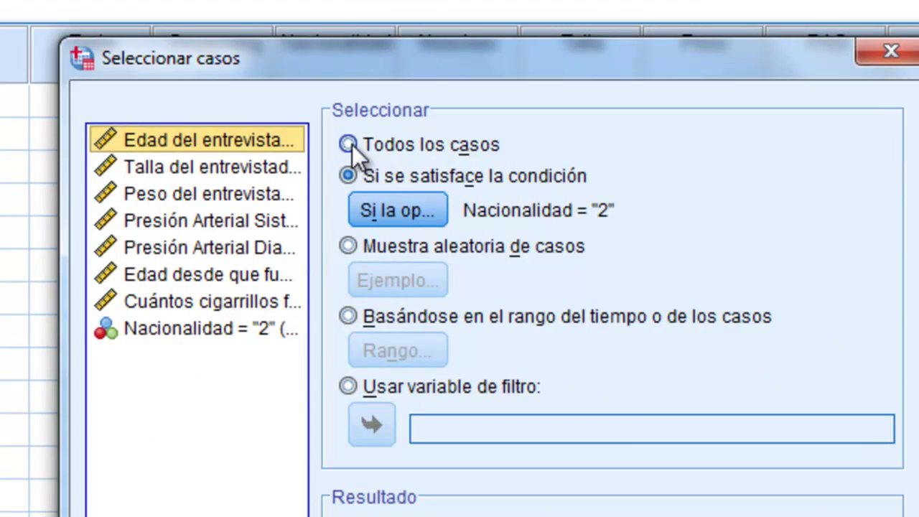
click(348, 144)
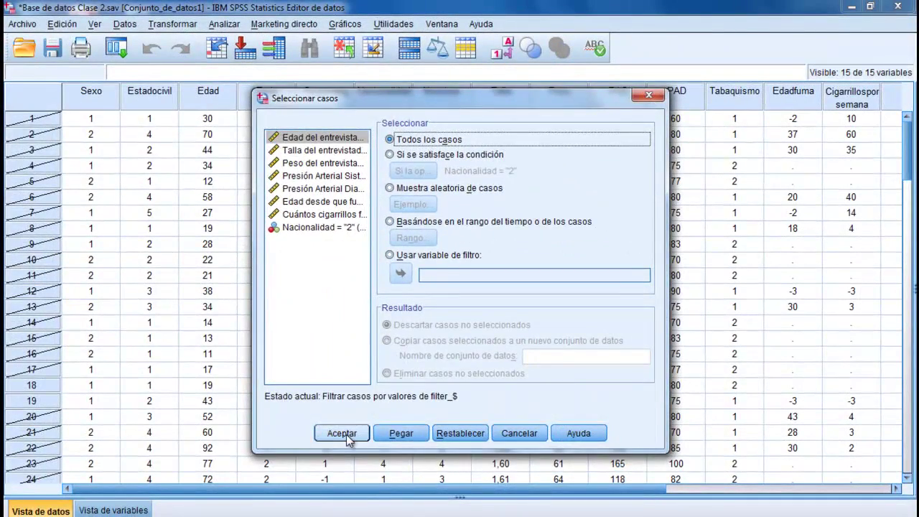
click(325, 491)
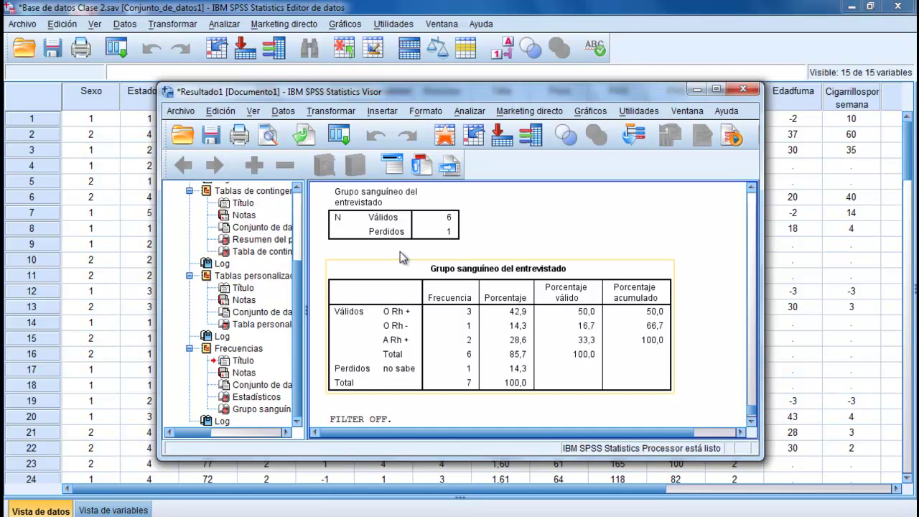
click(695, 90)
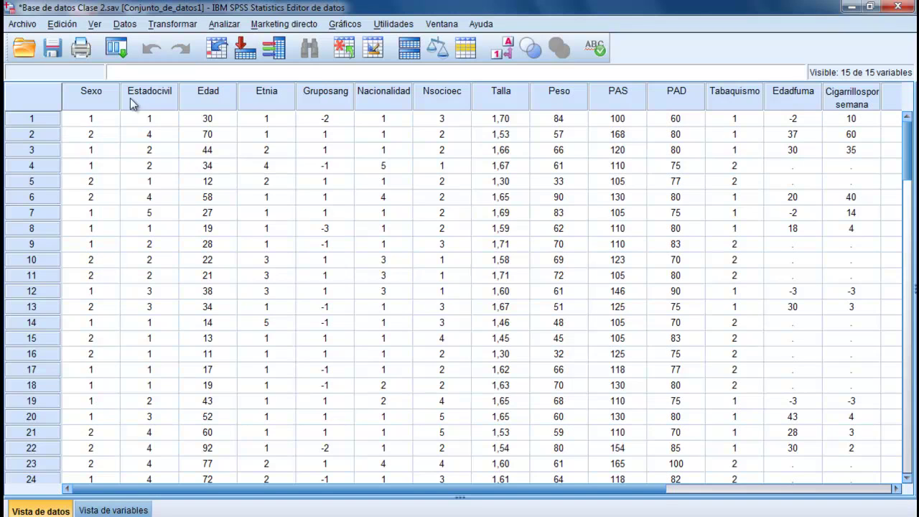
- Set Seleccionar casos back to a condition and clear the existing Nacionalidad expression
click(126, 23)
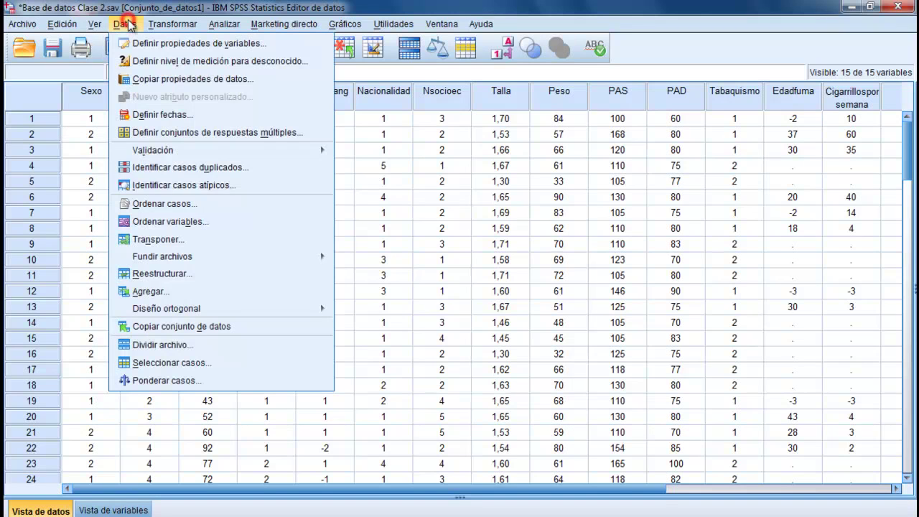
click(180, 364)
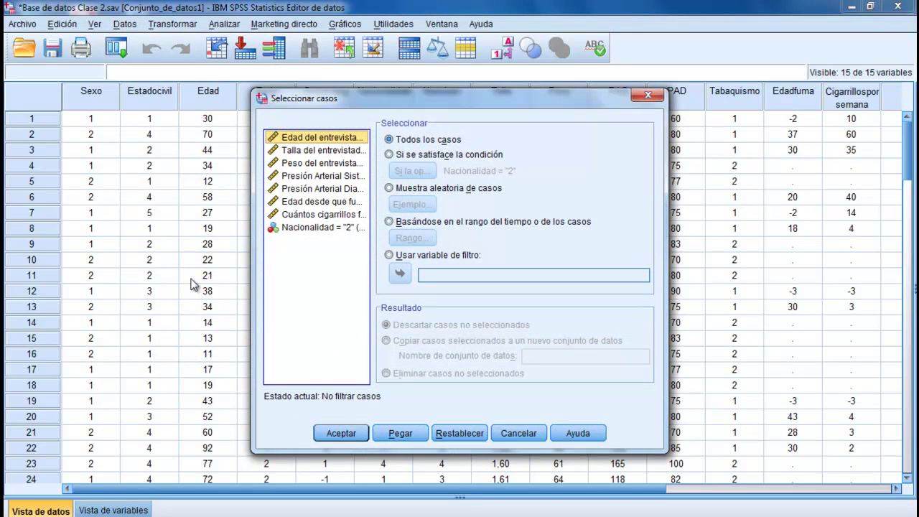
click(390, 154)
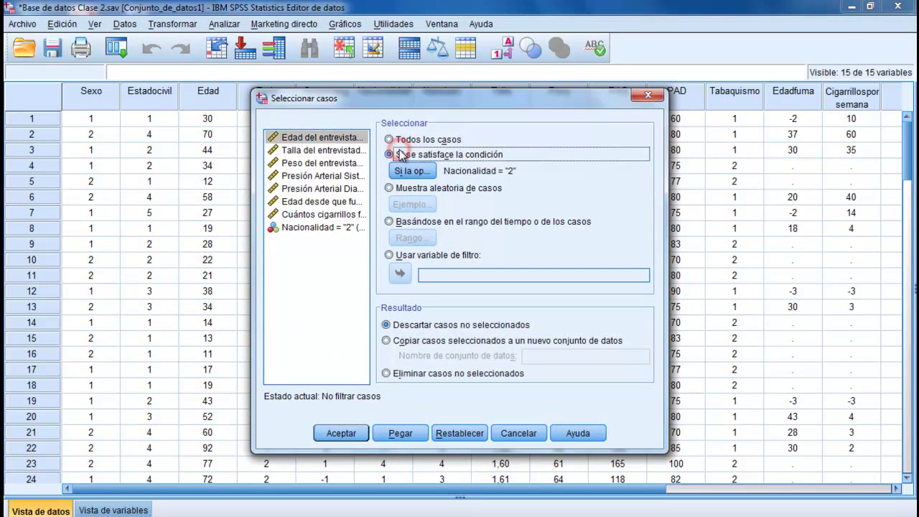
click(407, 172)
drag(447, 140, 329, 138)
key(Delete)
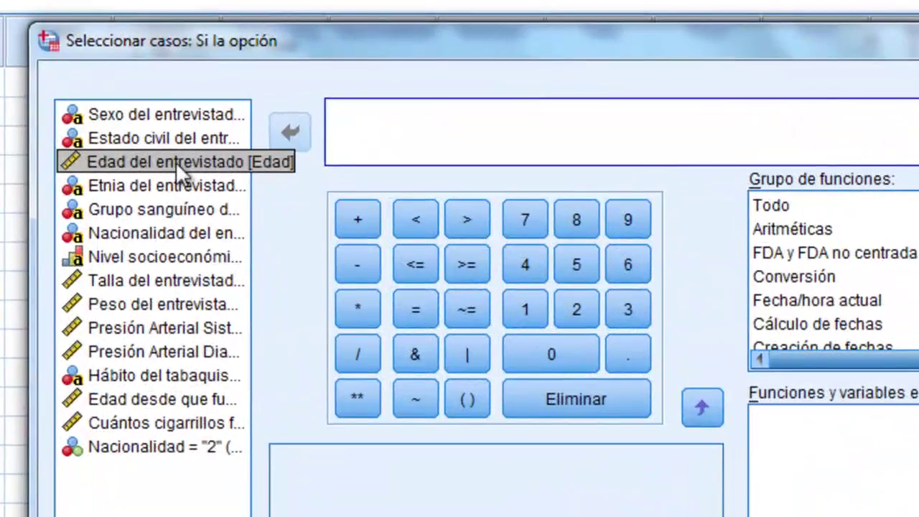